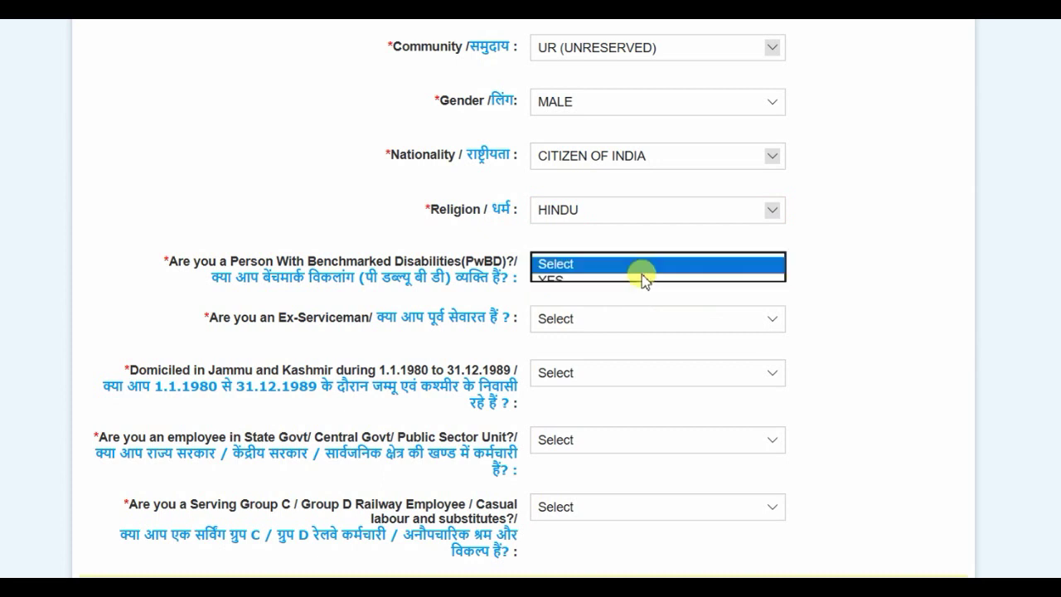
- Answer NO to the benchmarked disability, ex-serviceman and Jammu and Kashmir domicile questions
click(639, 295)
click(635, 318)
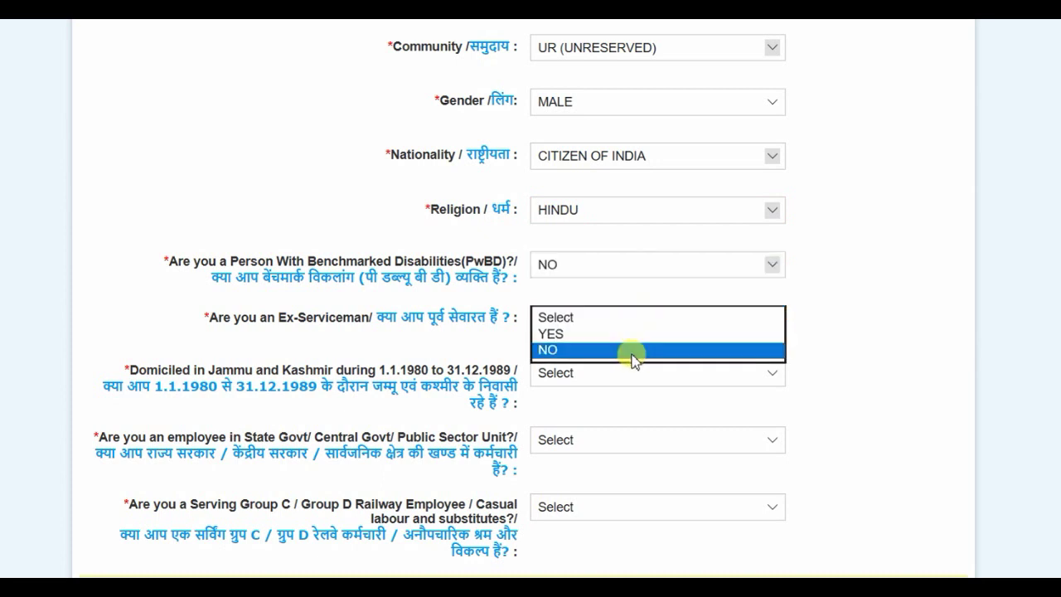
click(633, 351)
scroll(622, 340, down, 1)
click(603, 282)
click(604, 309)
- Answer NO to the questions on government or public sector employment, serving Group C/D railway employment and quasi-administrative railway office employment
click(604, 343)
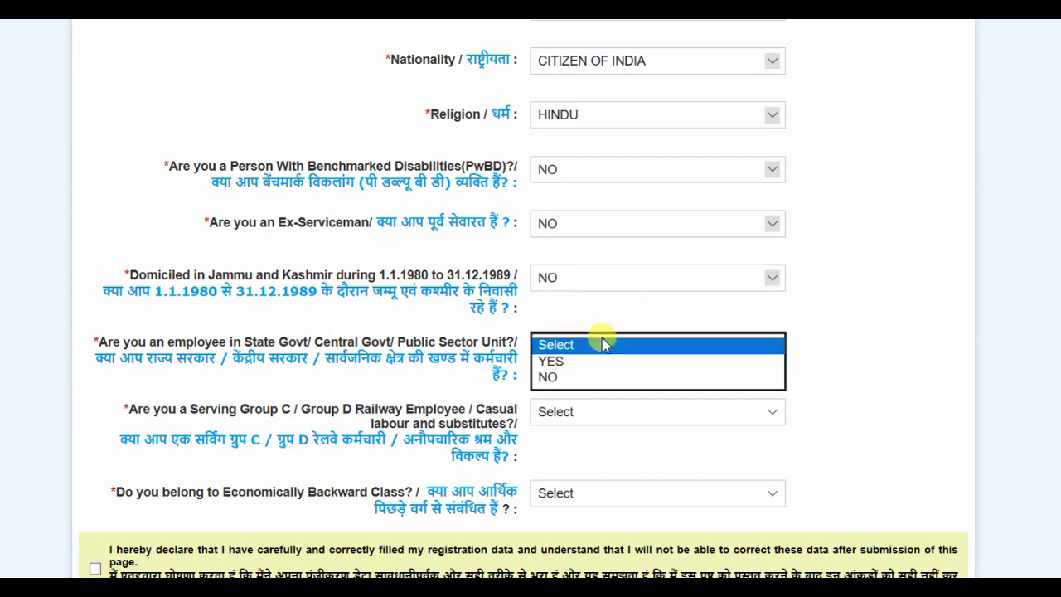
click(602, 377)
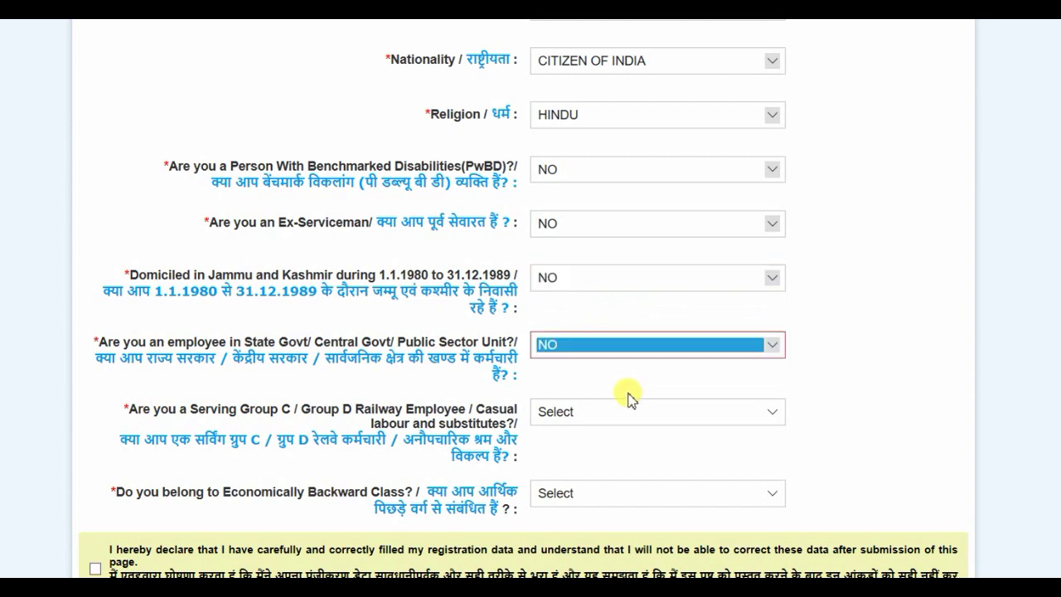
click(593, 414)
click(592, 444)
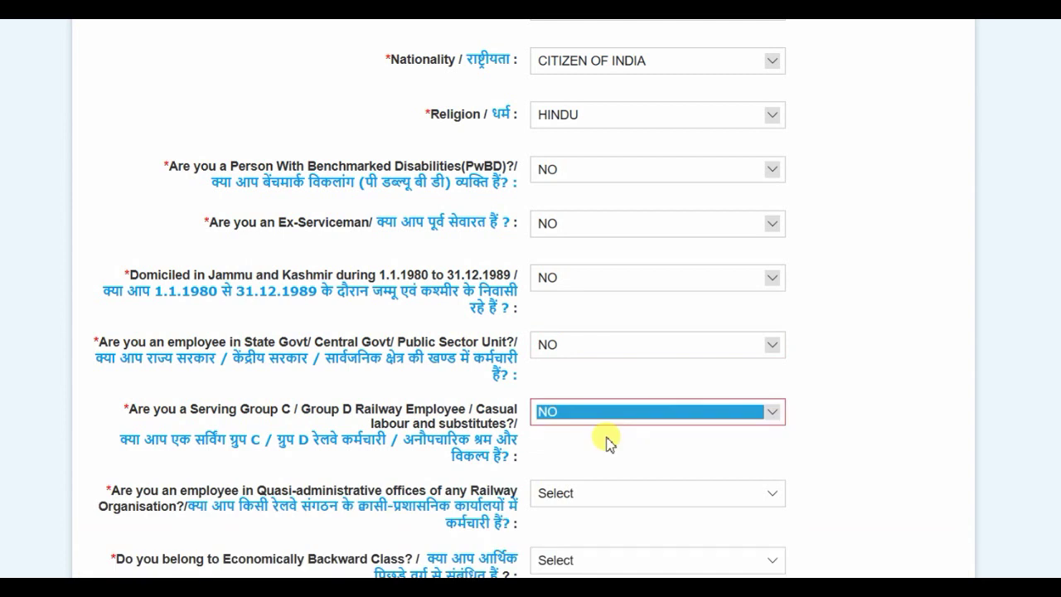
scroll(605, 437, down, 1)
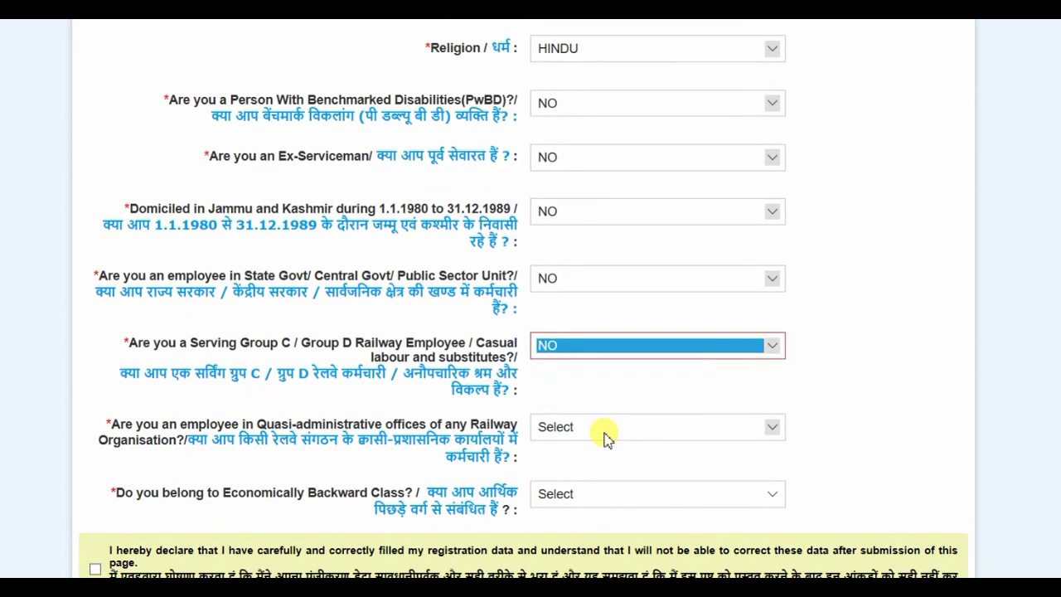
click(604, 432)
click(576, 456)
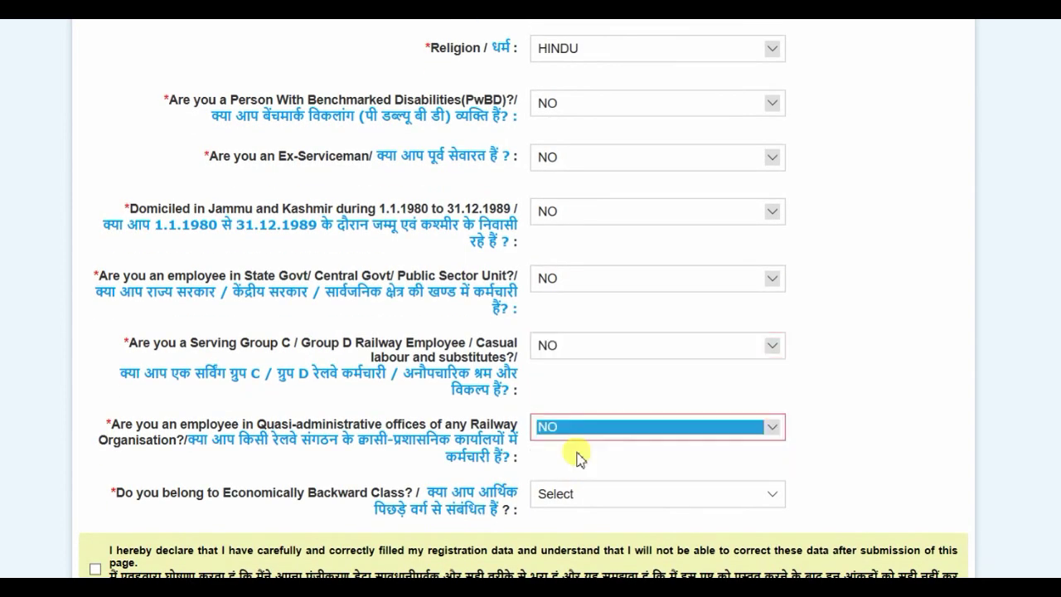
- Answer NO for Economically Backward Class and accept the declaration about correctly filled registration data
click(590, 494)
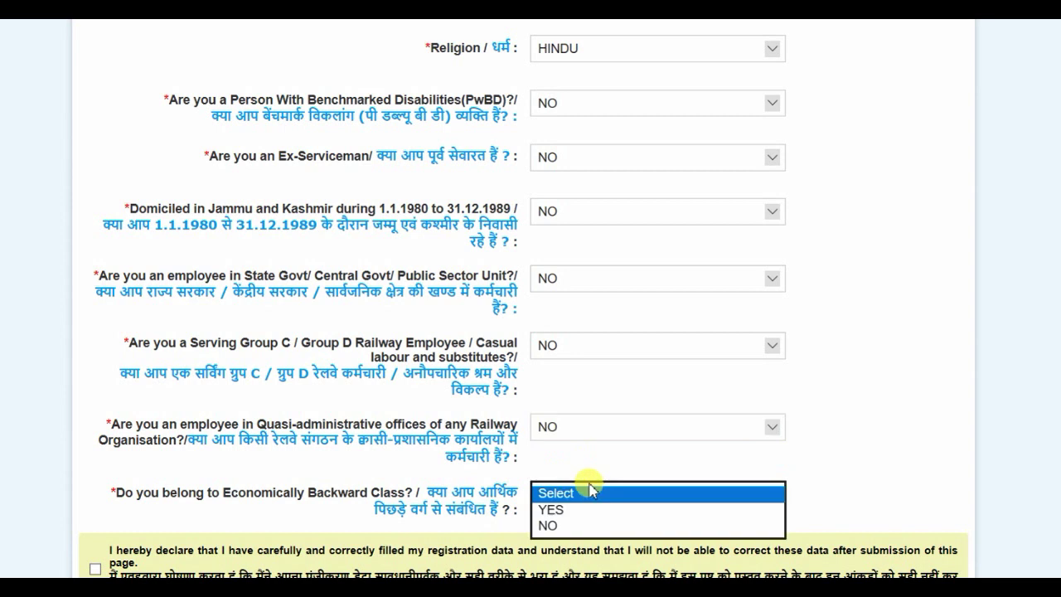
click(577, 525)
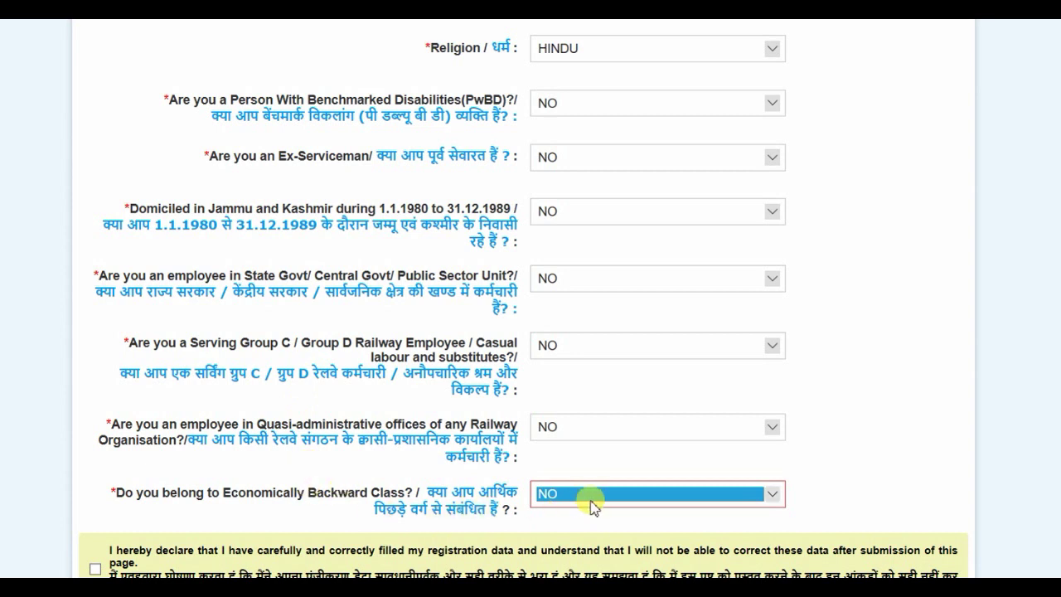
click(94, 569)
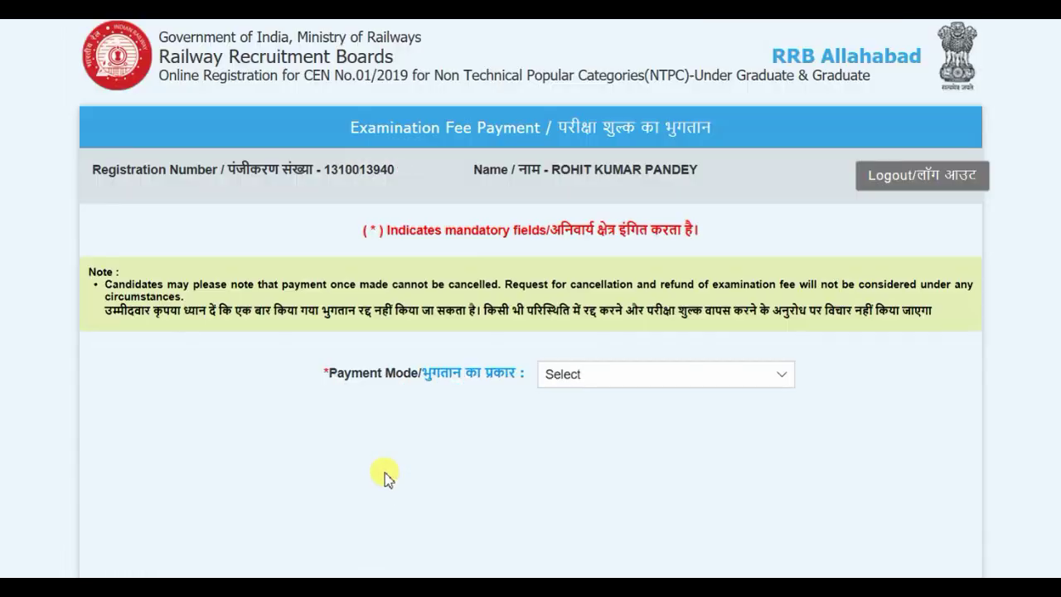
- Set the examination fee payment mode to BANK and proceed to the payment gateway
click(637, 380)
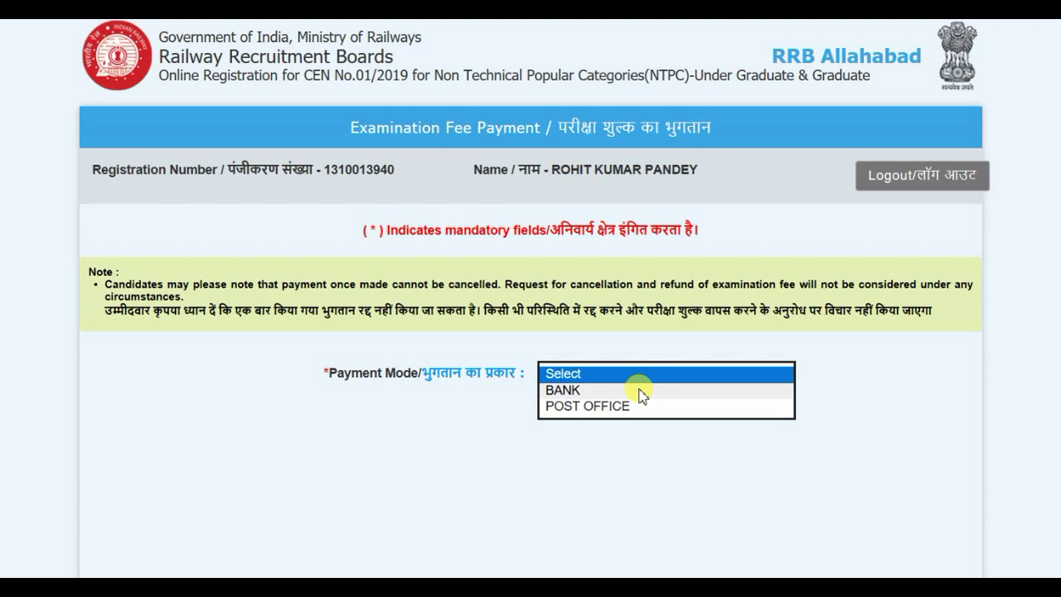
click(634, 390)
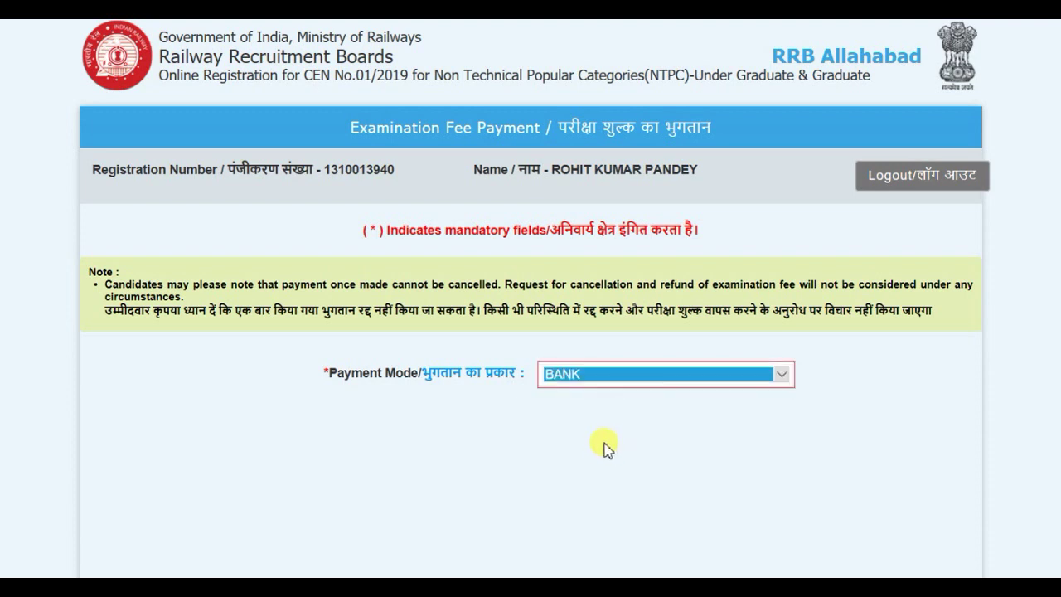
click(560, 456)
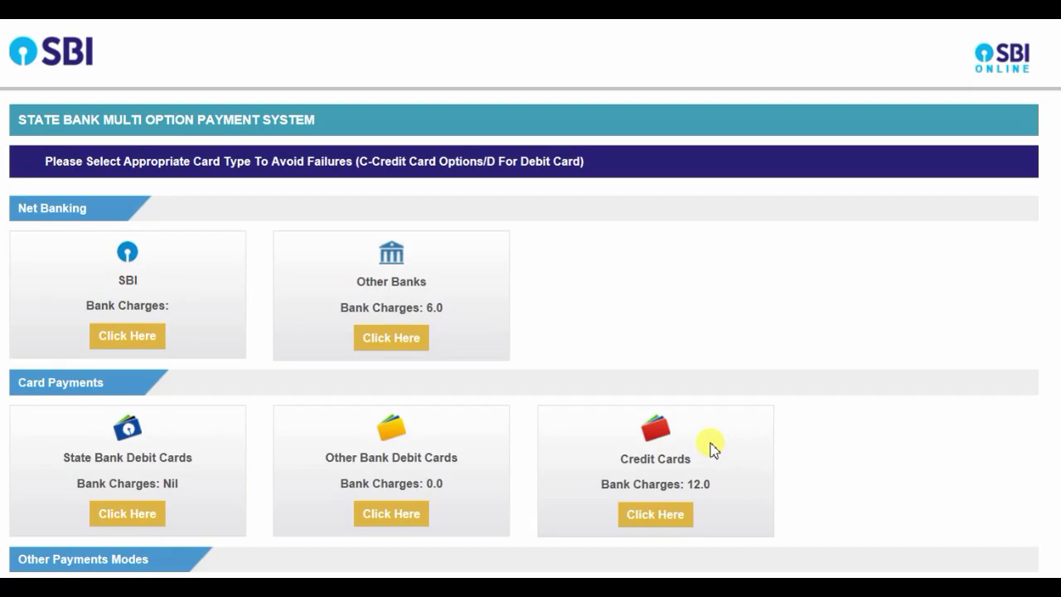
- Choose SBI net banking and confirm the 500 rupee examination fee payment on both detail pages
scroll(580, 360, down, 1)
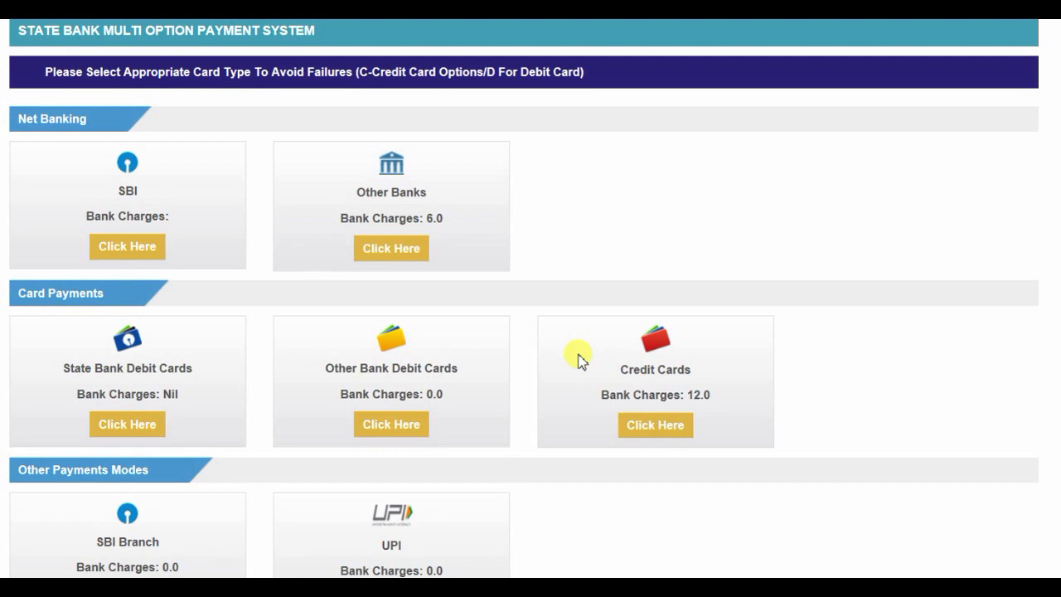
scroll(580, 358, up, 1)
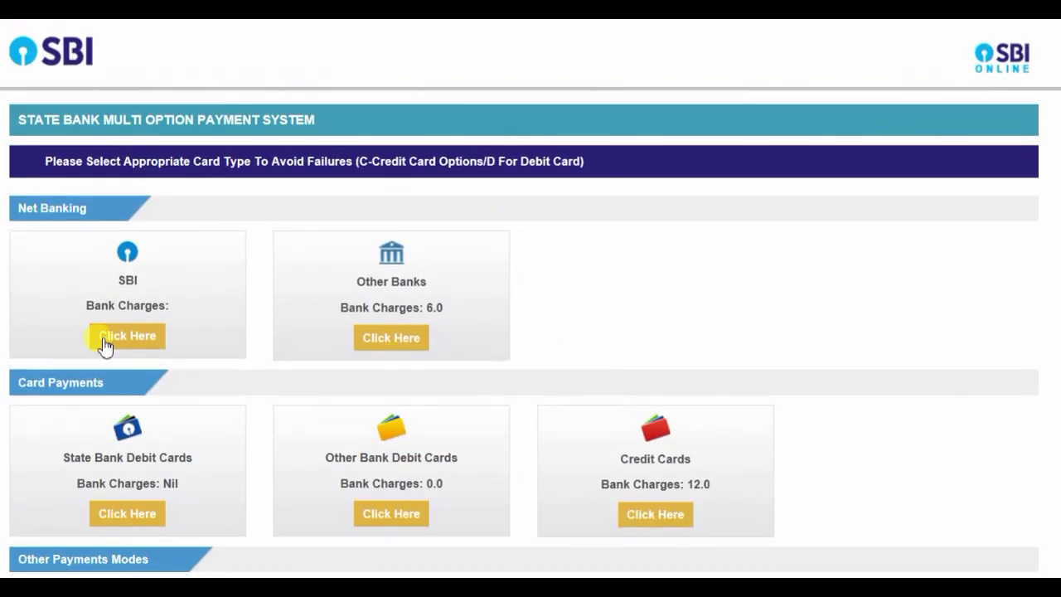
click(105, 342)
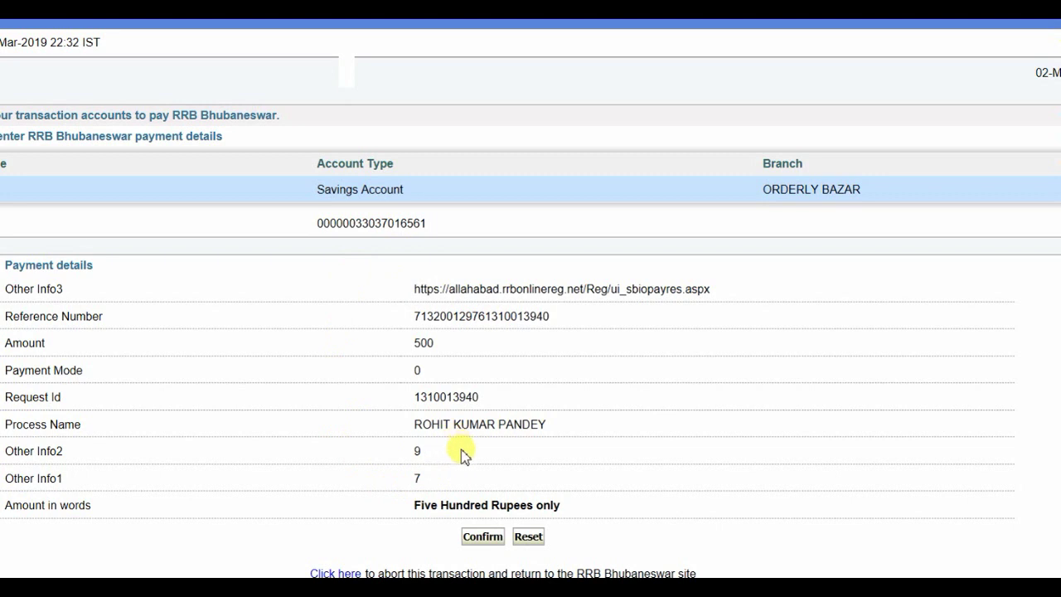
click(468, 539)
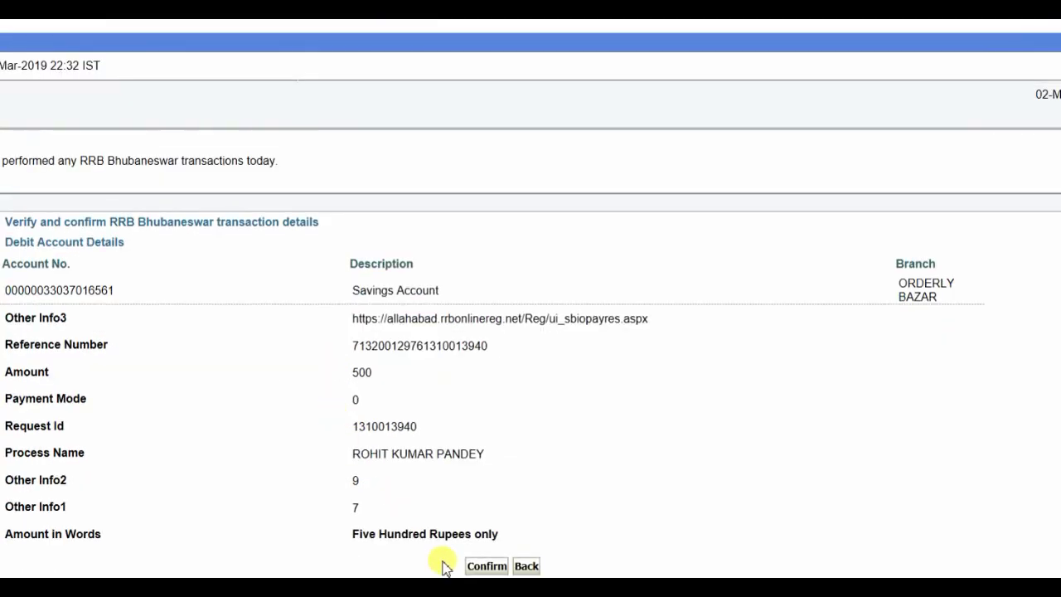
click(468, 566)
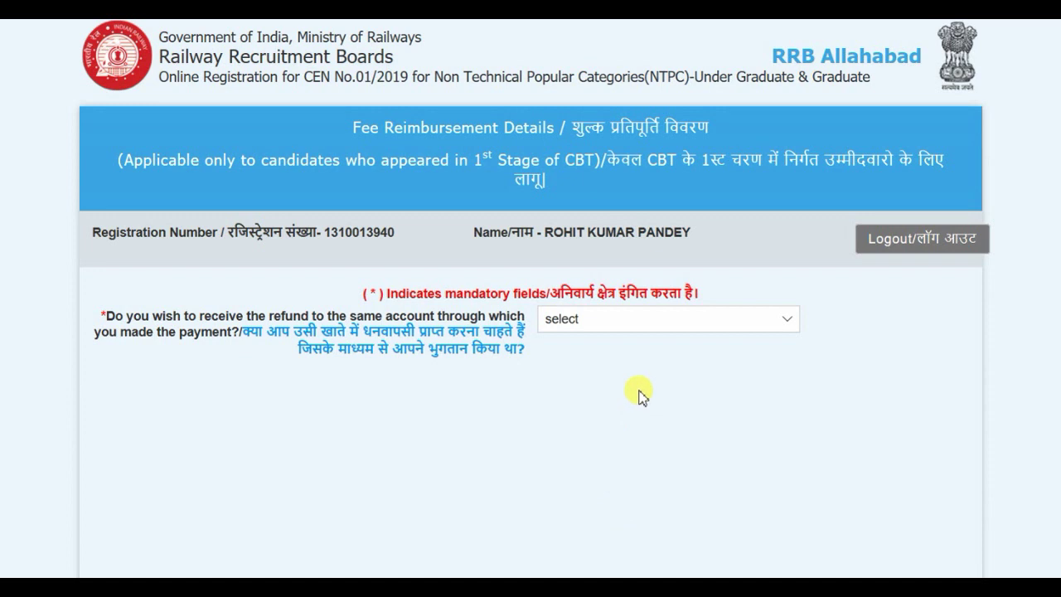
- Answer Yes to receiving the fee refund in the same account used for payment and submit the reimbursement details
click(646, 321)
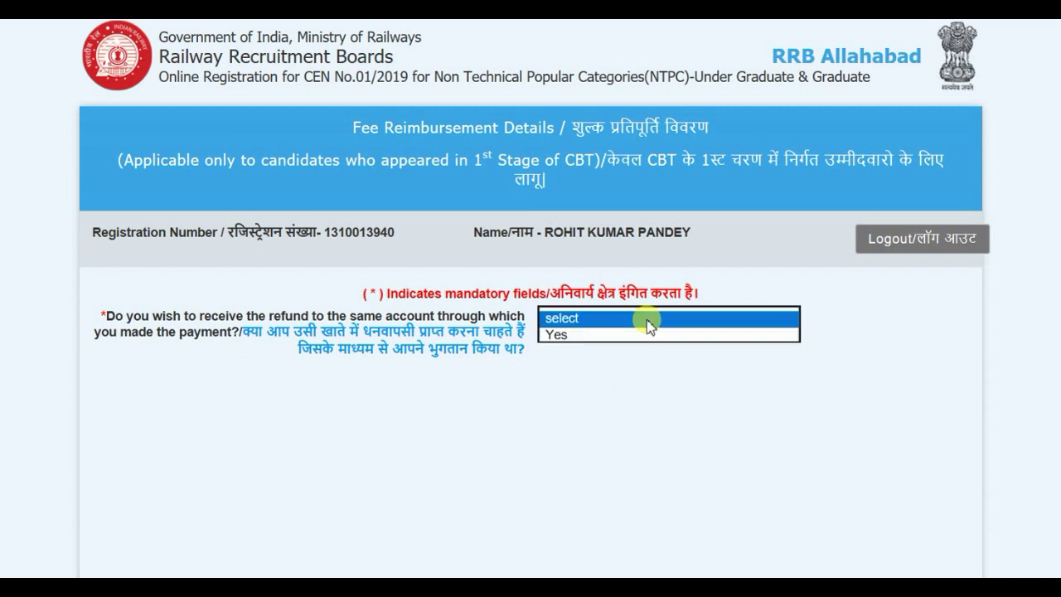
click(650, 336)
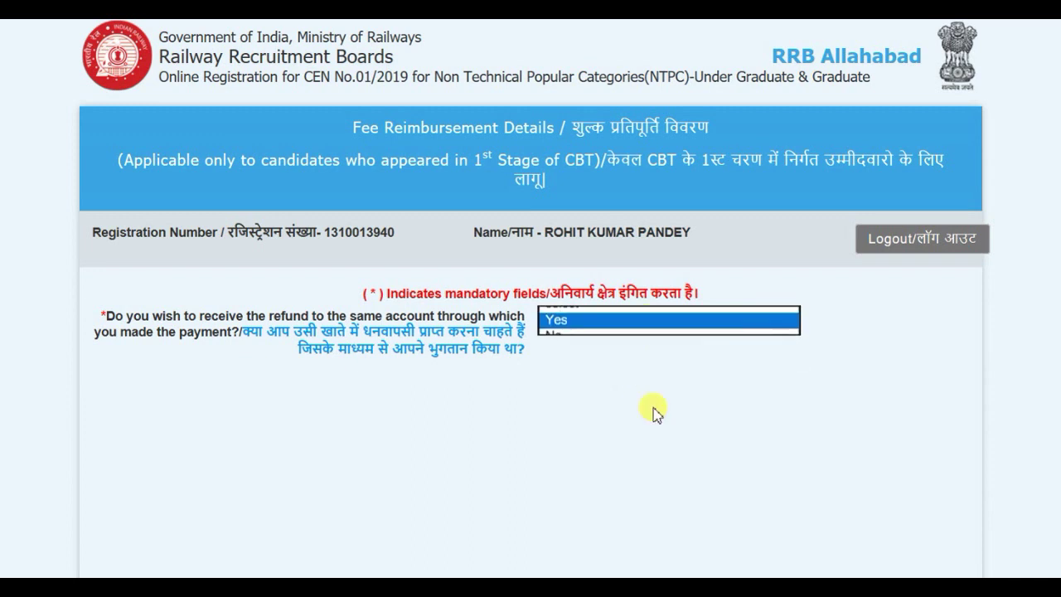
click(545, 399)
- Look through the list of eligible posts and open the form for setting the post preference order
scroll(649, 444, down, 2)
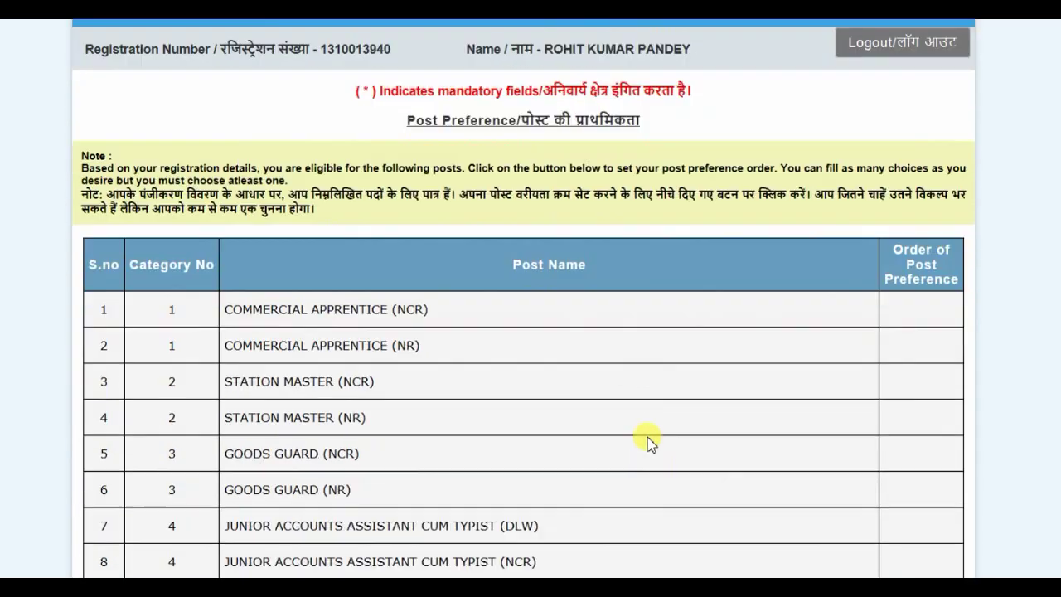
scroll(647, 440, down, 1)
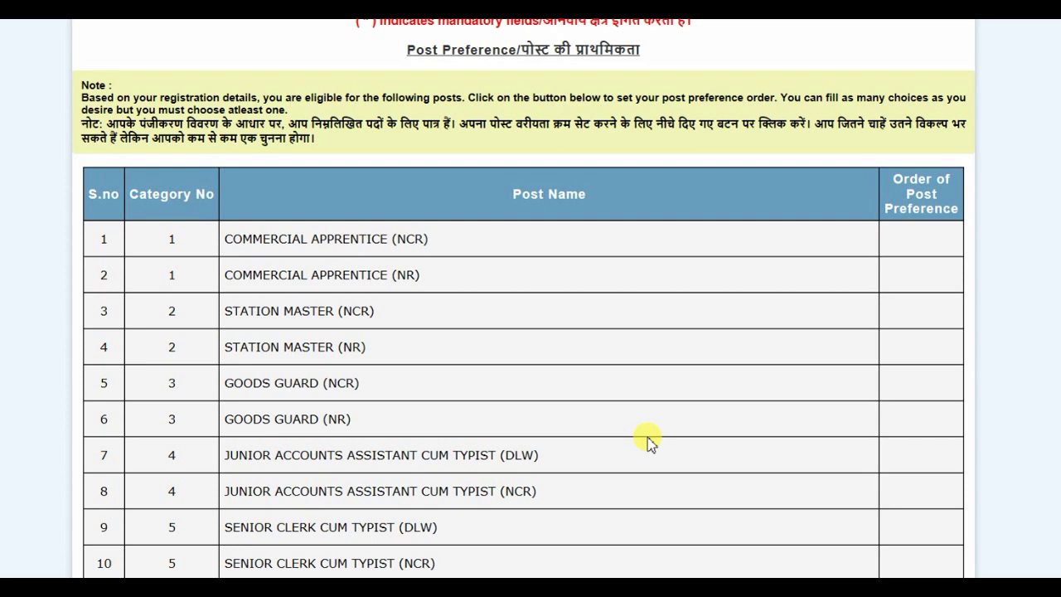
scroll(647, 440, down, 3)
scroll(648, 440, down, 3)
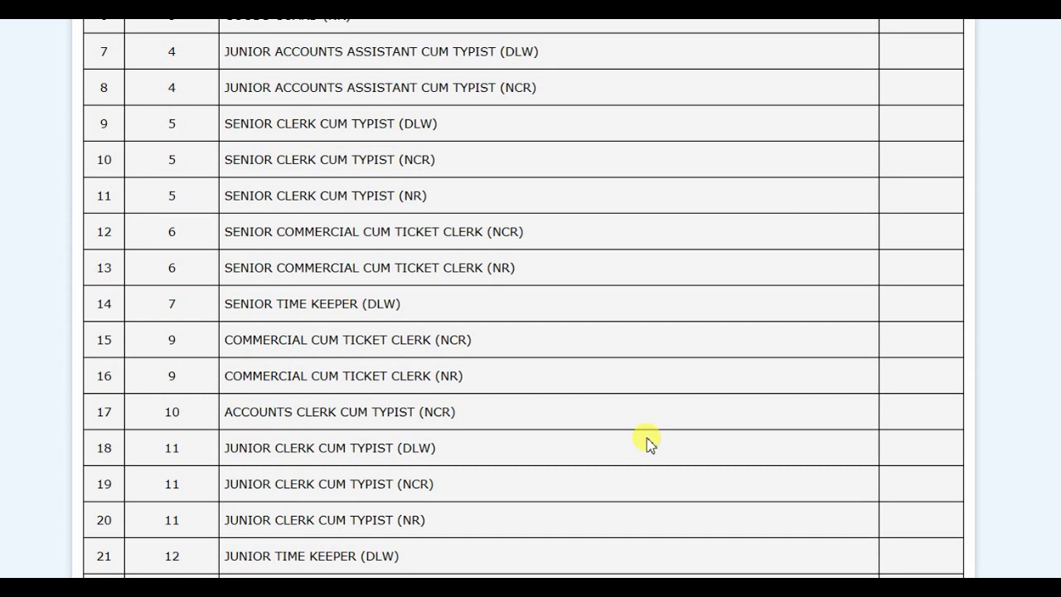
scroll(647, 440, down, 3)
scroll(647, 440, up, 8)
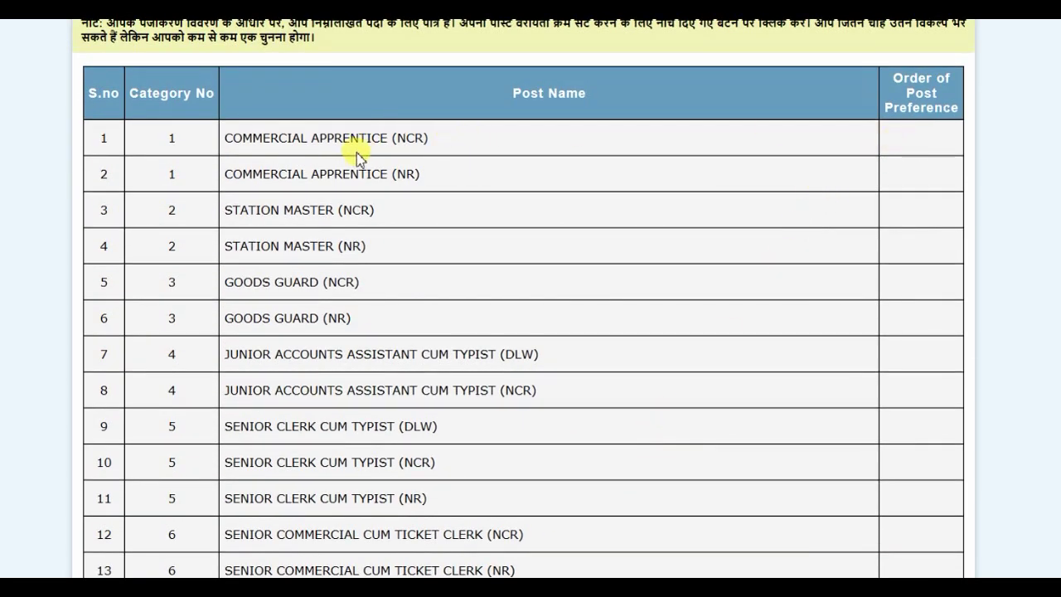
scroll(525, 291, down, 12)
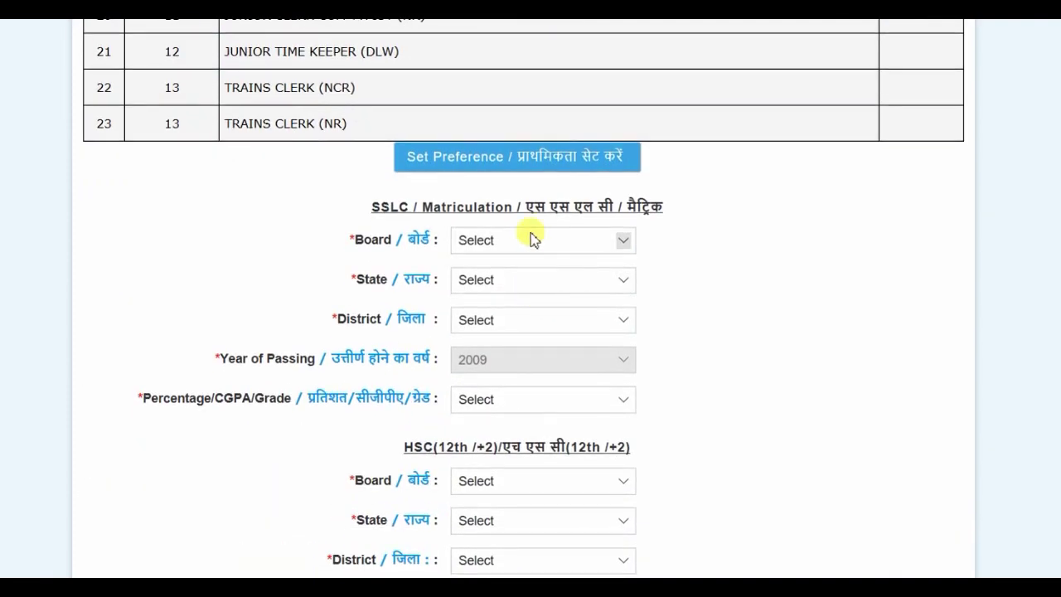
click(555, 157)
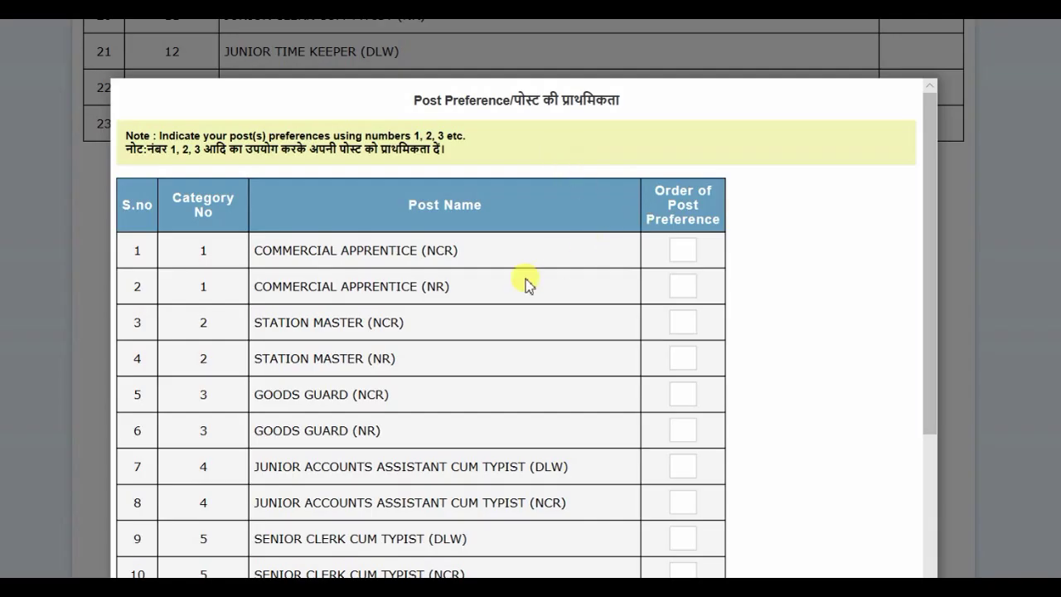
scroll(526, 281, down, 1)
click(690, 159)
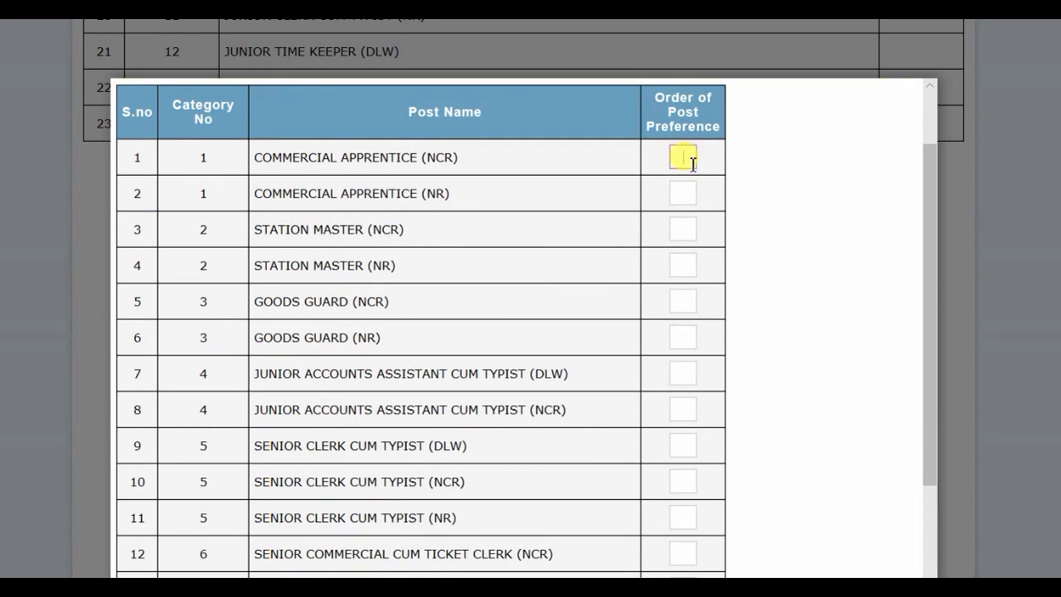
text(1)
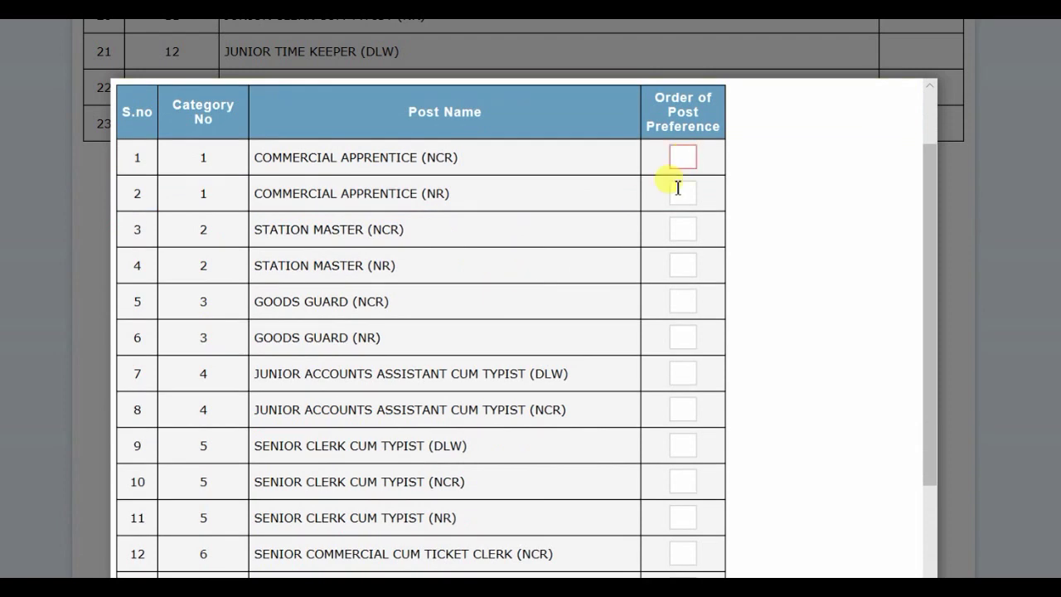
scroll(597, 168, down, 4)
scroll(539, 265, up, 1)
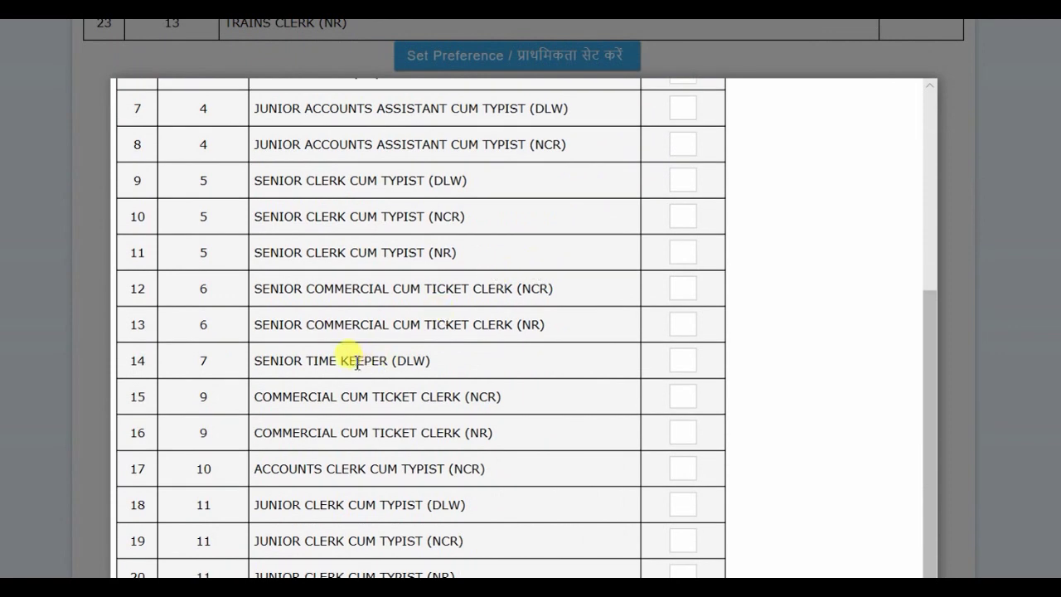
scroll(356, 356, up, 2)
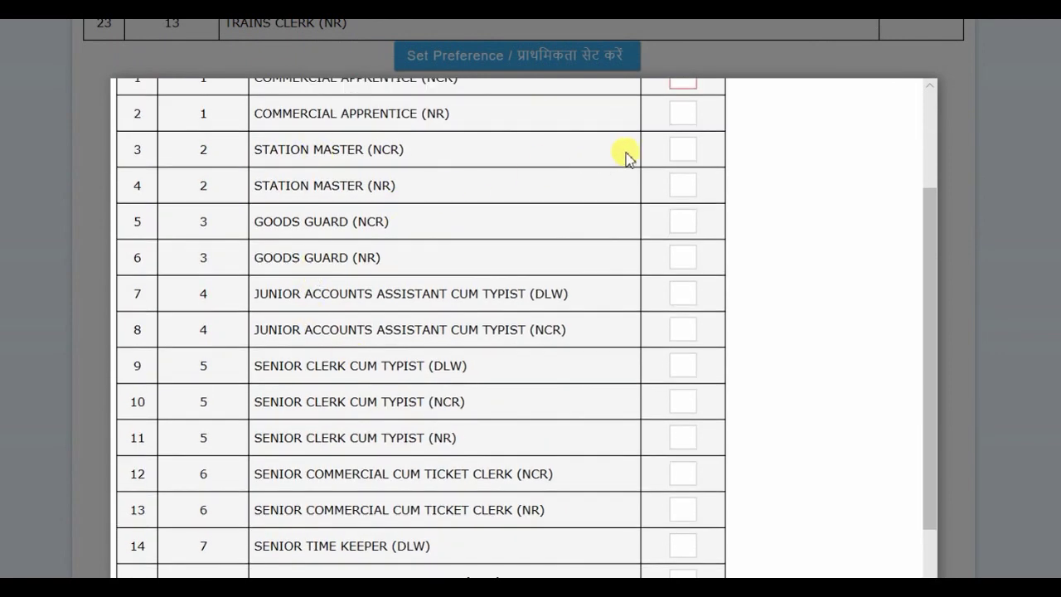
- Set the preference order to 1 for Station Master (NCR) and 2 for Station Master (NR)
click(688, 149)
text(1)
click(683, 180)
text(2)
scroll(581, 216, up, 1)
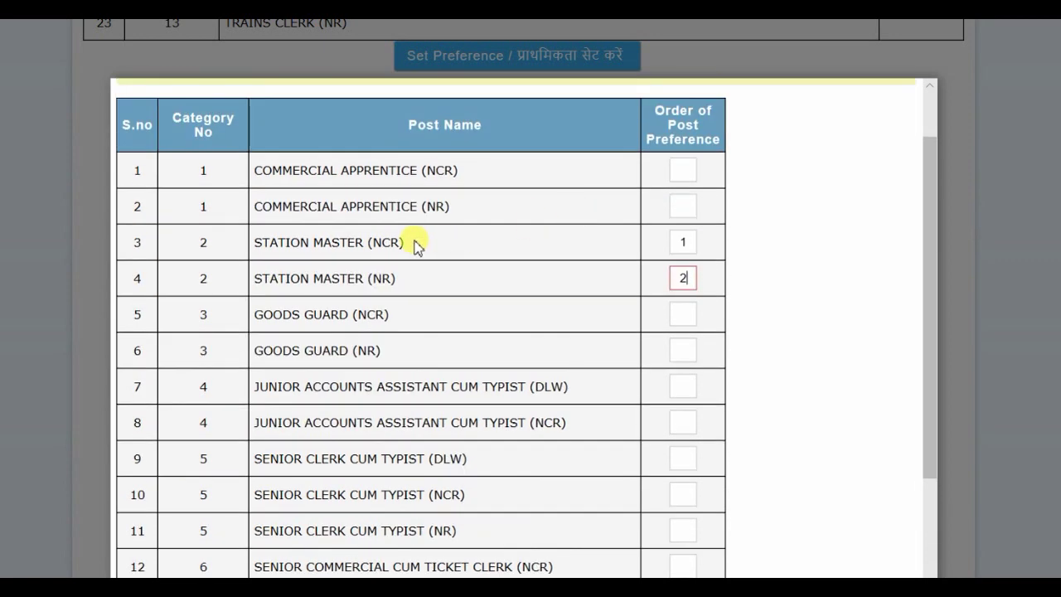
- Rank Senior Commercial Cum Ticket Clerk (NCR) 3, the Senior Clerk Cum Typist posts 4 to 6 and other posts through 21, and save the preferences
scroll(416, 244, down, 3)
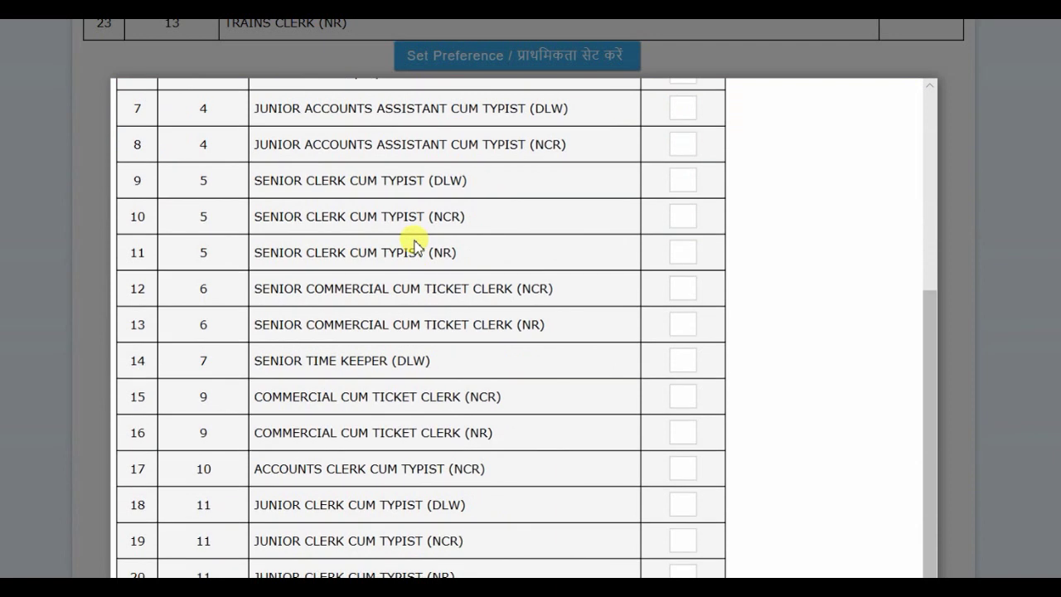
click(681, 178)
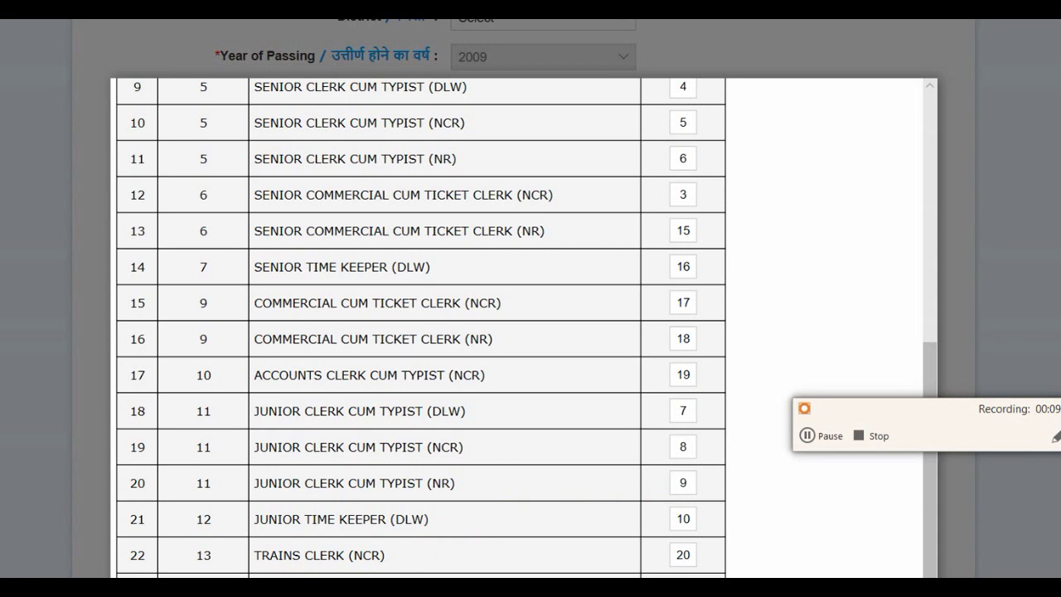
scroll(225, 569, down, 1)
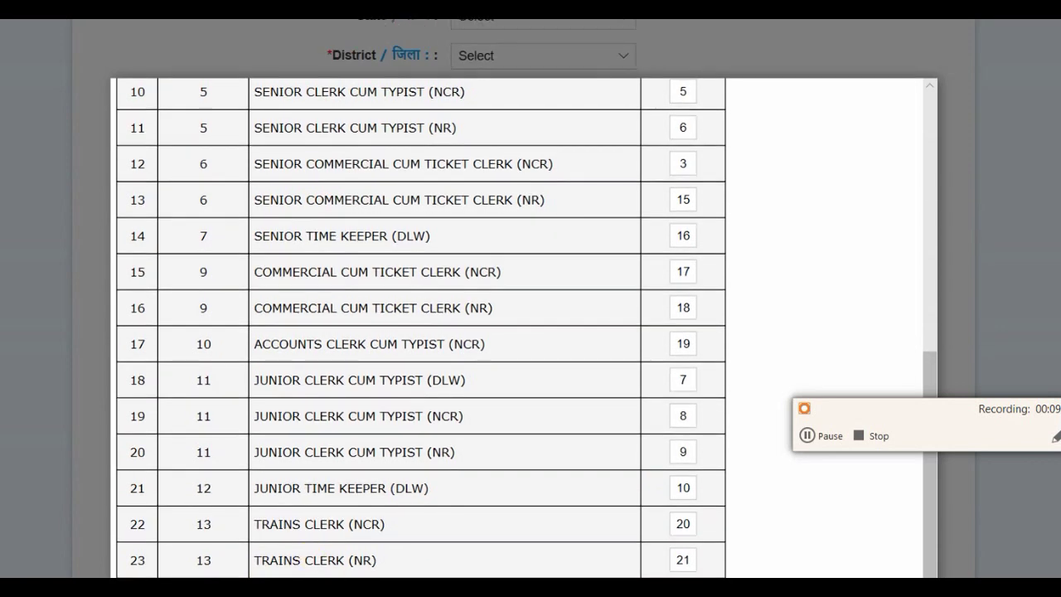
click(559, 478)
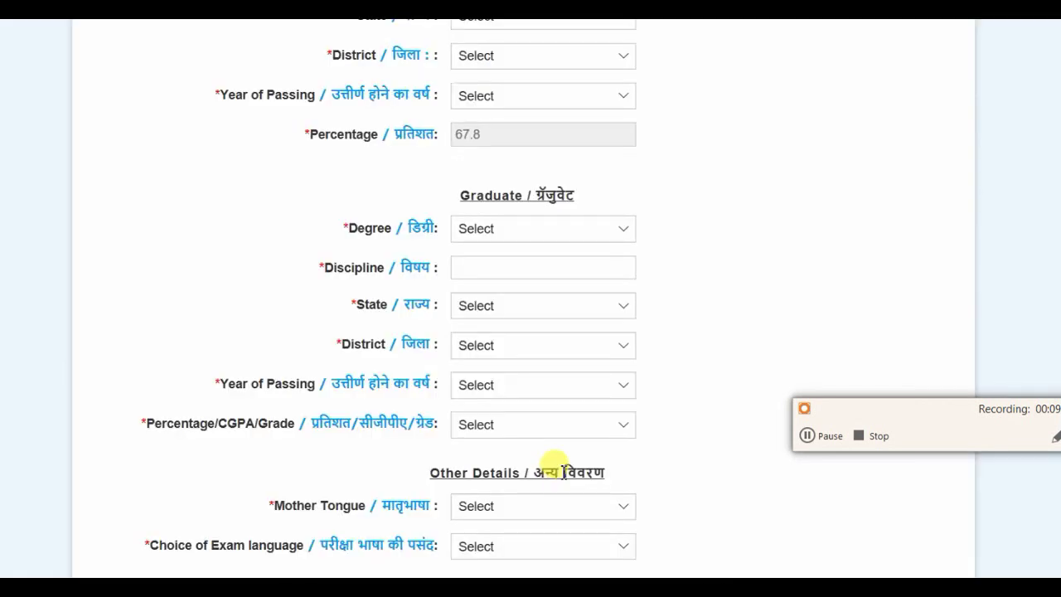
scroll(576, 467, up, 5)
scroll(568, 280, up, 5)
scroll(571, 279, down, 4)
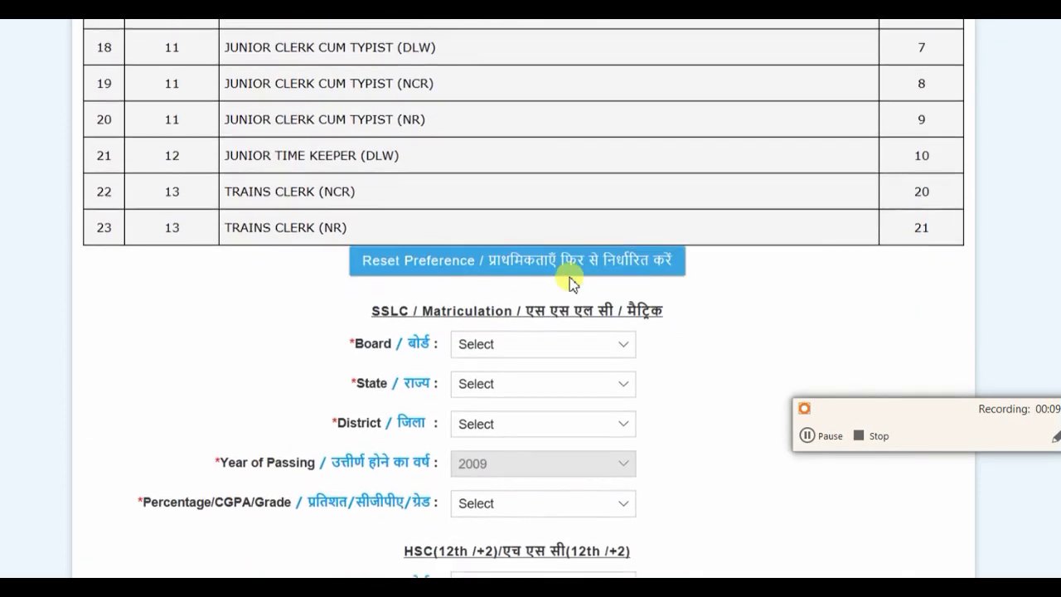
- Set the SSLC/Matriculation board to State Board, the state to Uttar Pradesh and the district to Varanasi
click(552, 243)
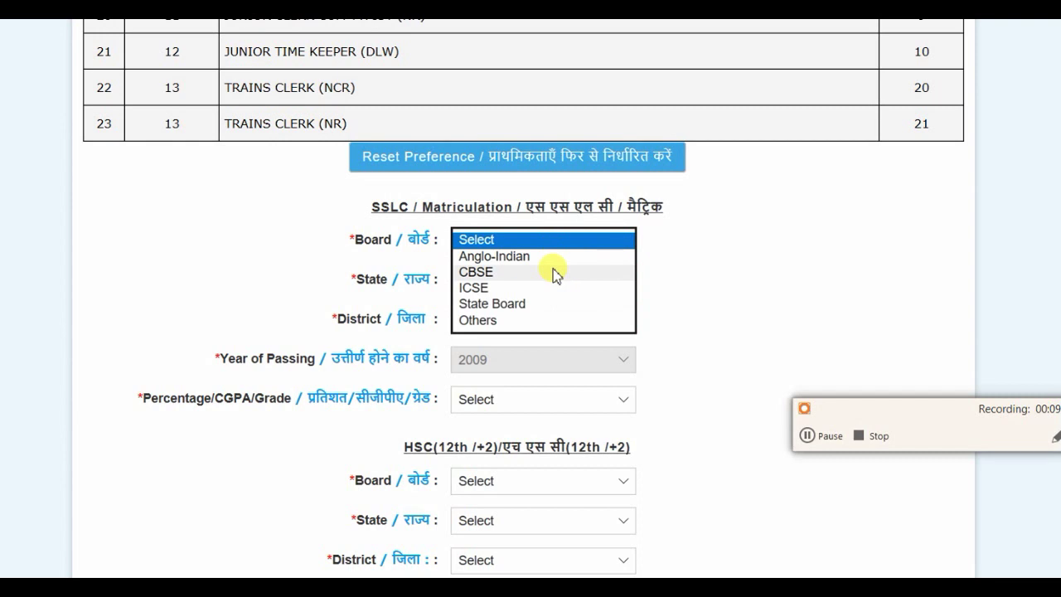
click(540, 304)
click(541, 282)
scroll(545, 374, down, 3)
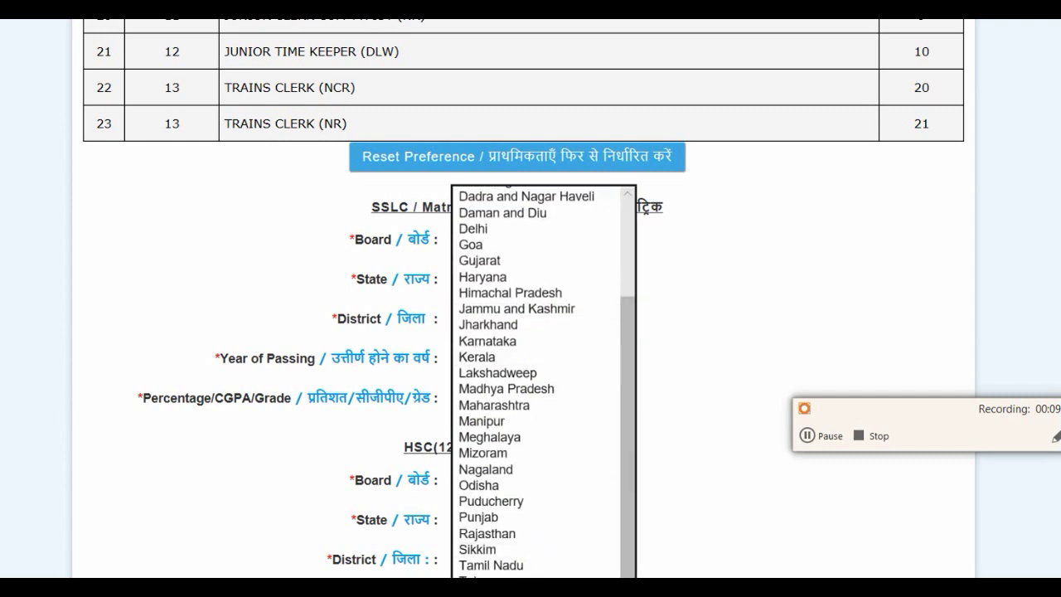
click(547, 538)
click(539, 320)
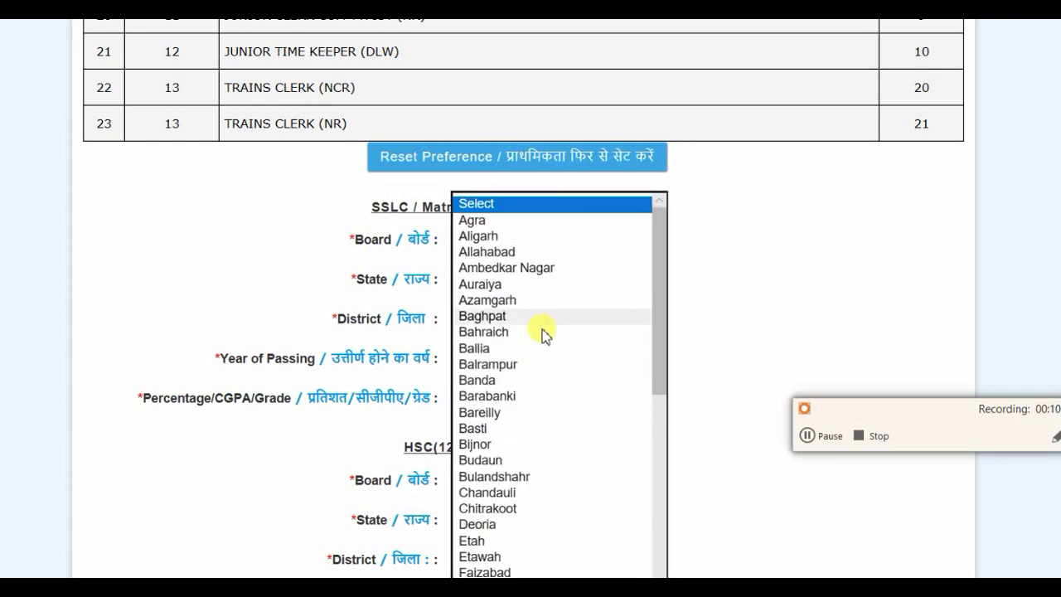
scroll(504, 526, down, 8)
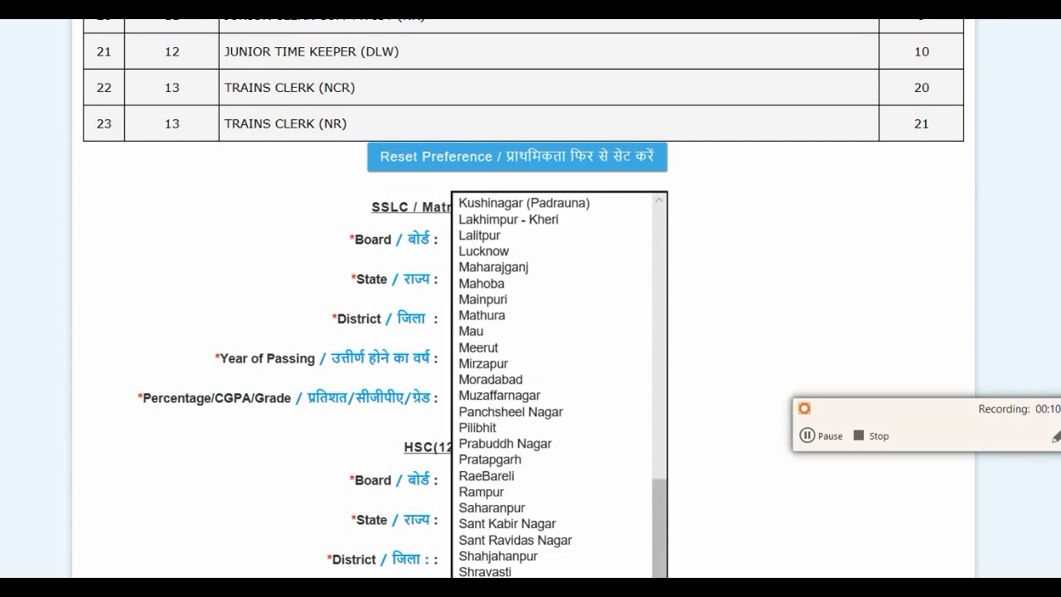
click(504, 339)
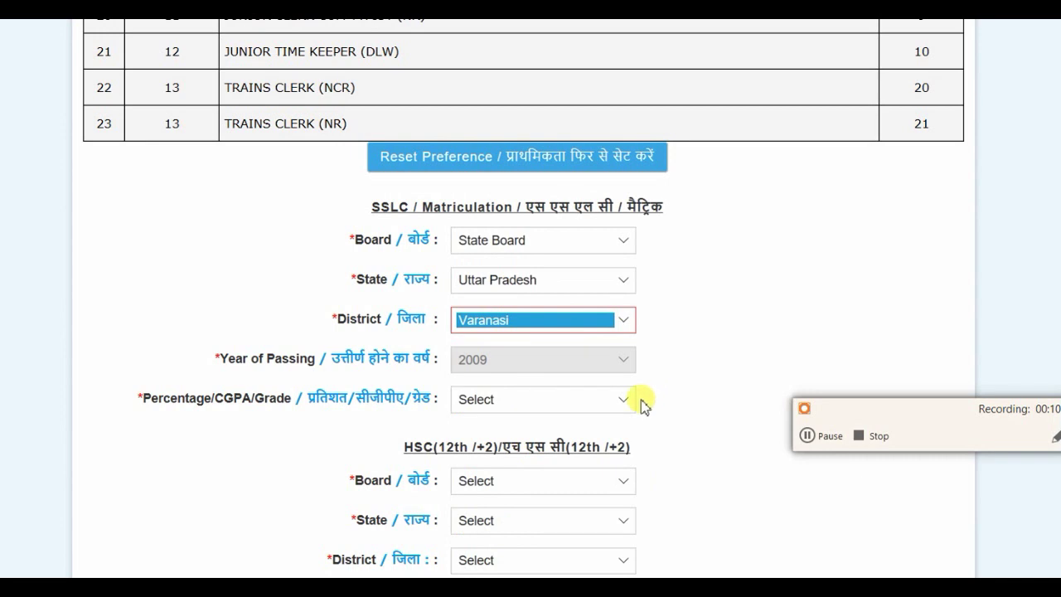
- Choose Percentage as the matriculation result type and enter 61.16
scroll(643, 405, down, 1)
click(563, 299)
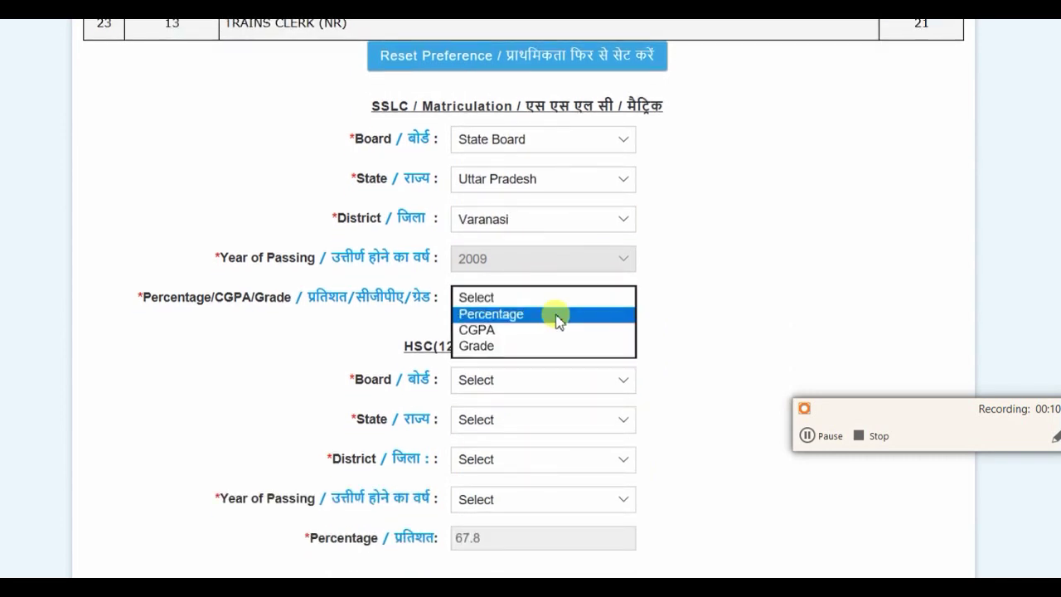
click(557, 317)
click(551, 336)
text(61.1)
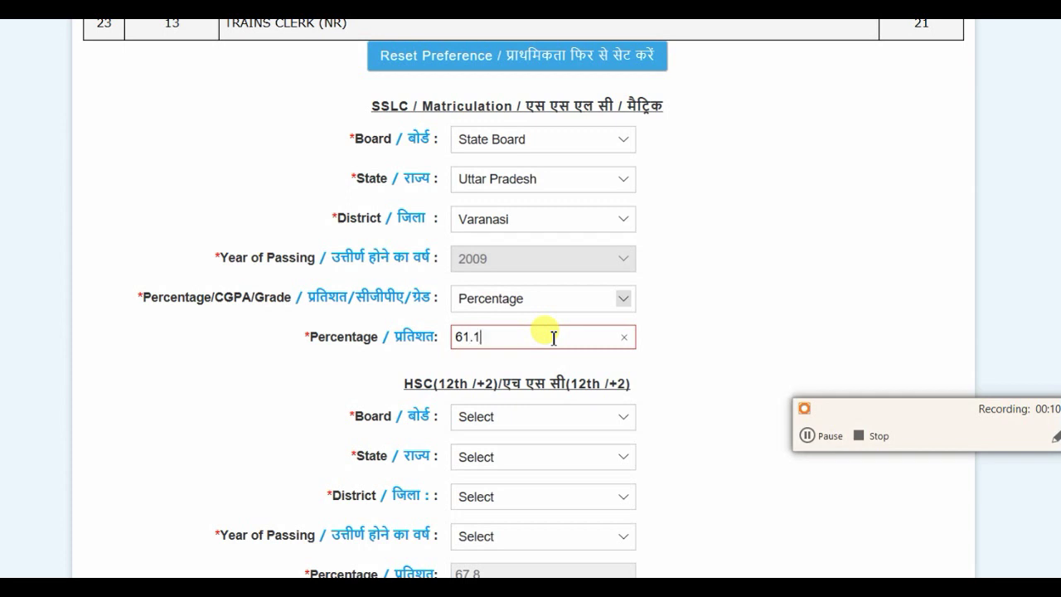
text(6)
- Review the matriculation and HSC (12th/+2) education entries
scroll(552, 340, down, 2)
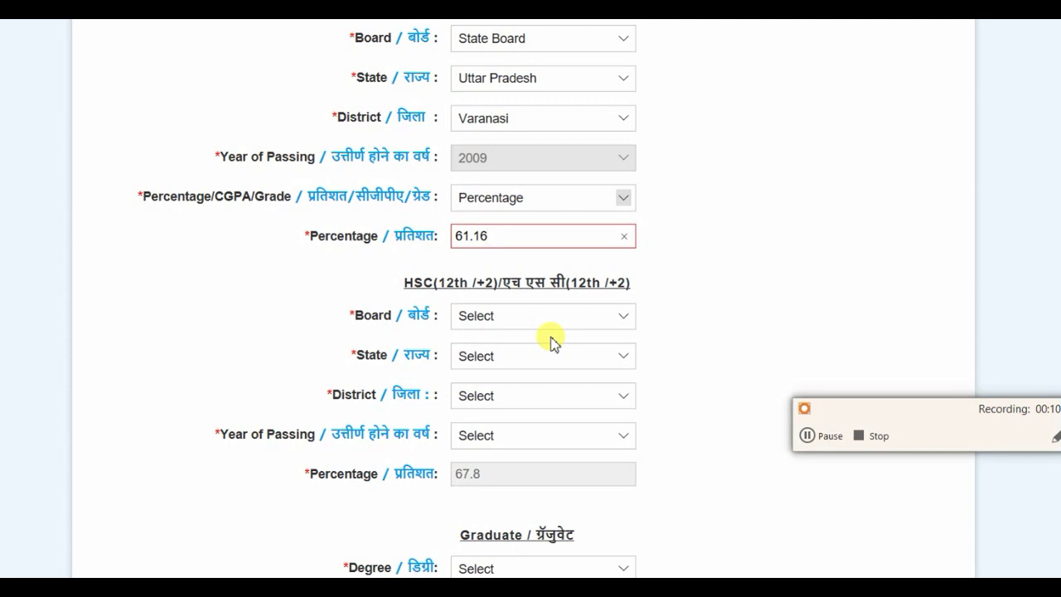
scroll(552, 339, down, 3)
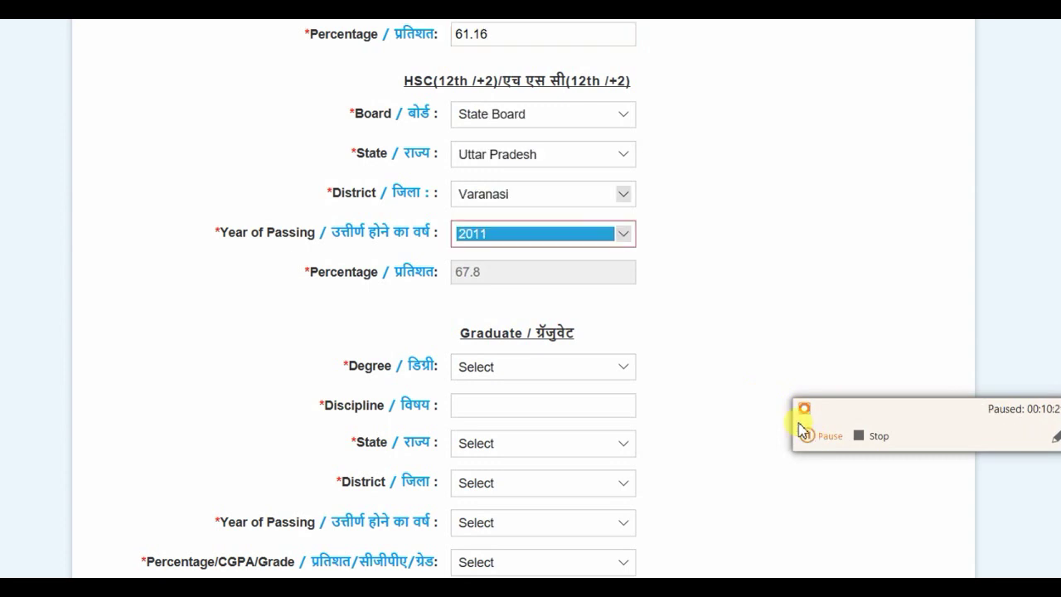
scroll(684, 352, up, 3)
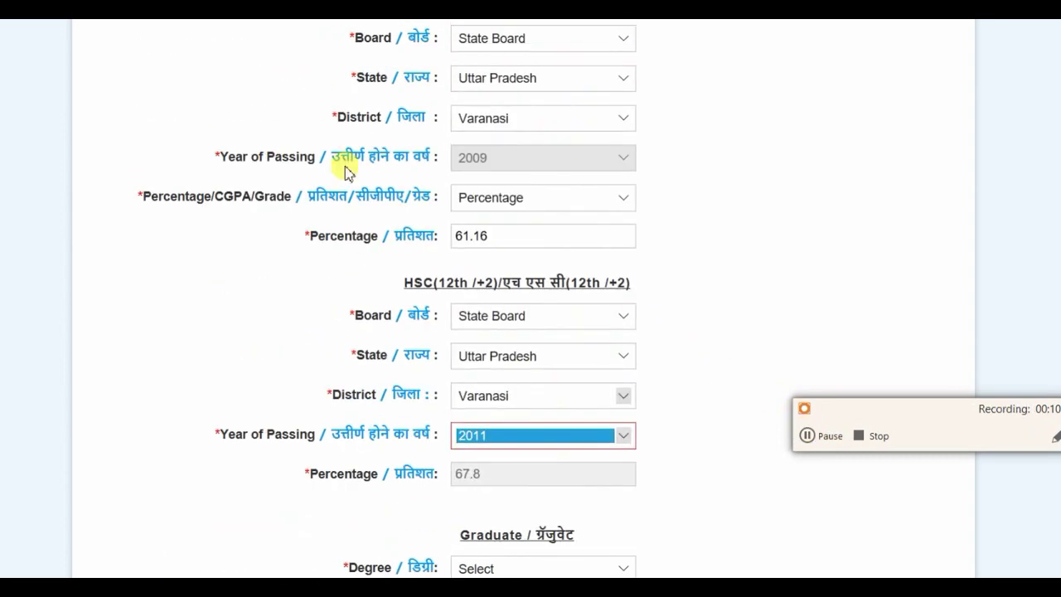
scroll(500, 370, down, 2)
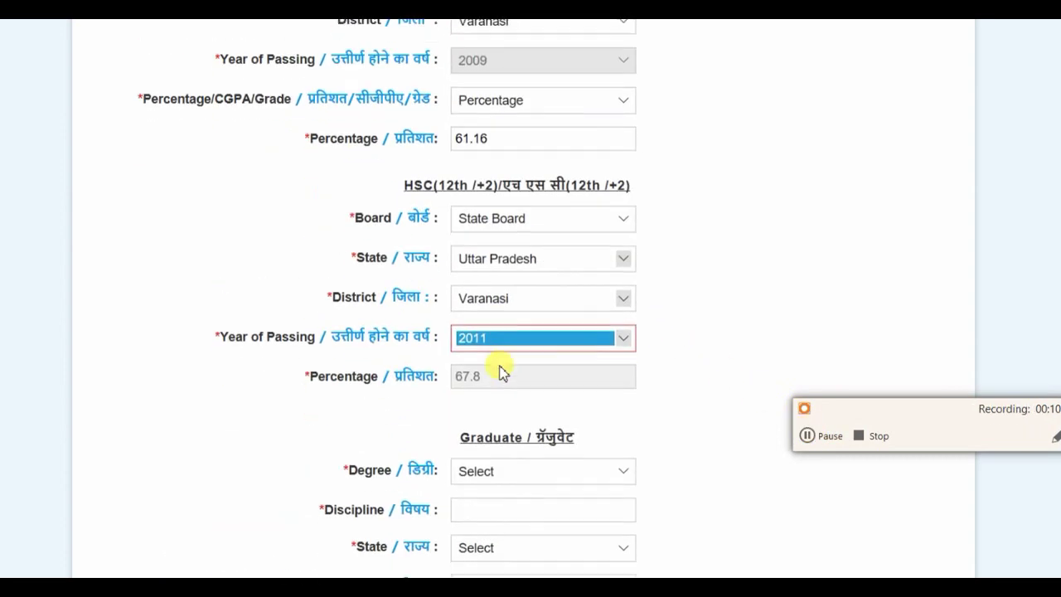
scroll(500, 369, up, 1)
scroll(499, 370, down, 1)
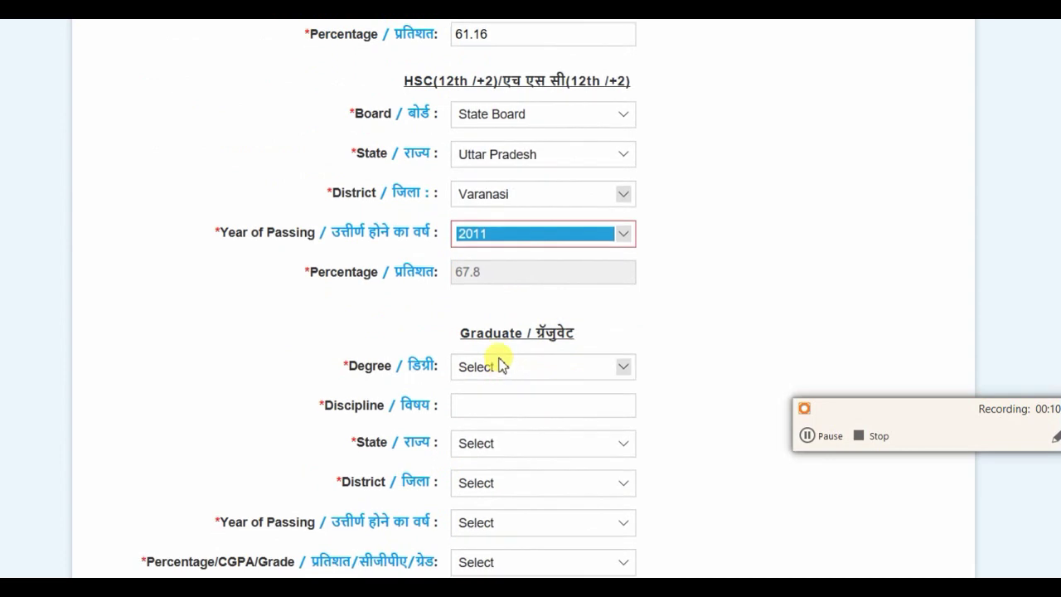
- Look through the list of graduate degrees and choose B.Sc
scroll(391, 340, down, 2)
click(502, 166)
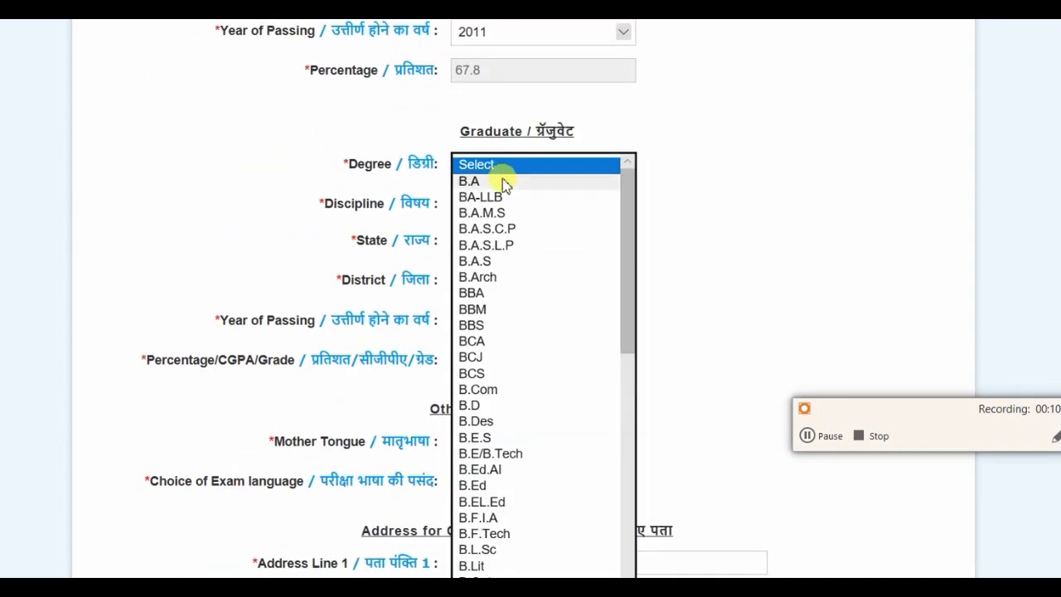
scroll(498, 505, down, 15)
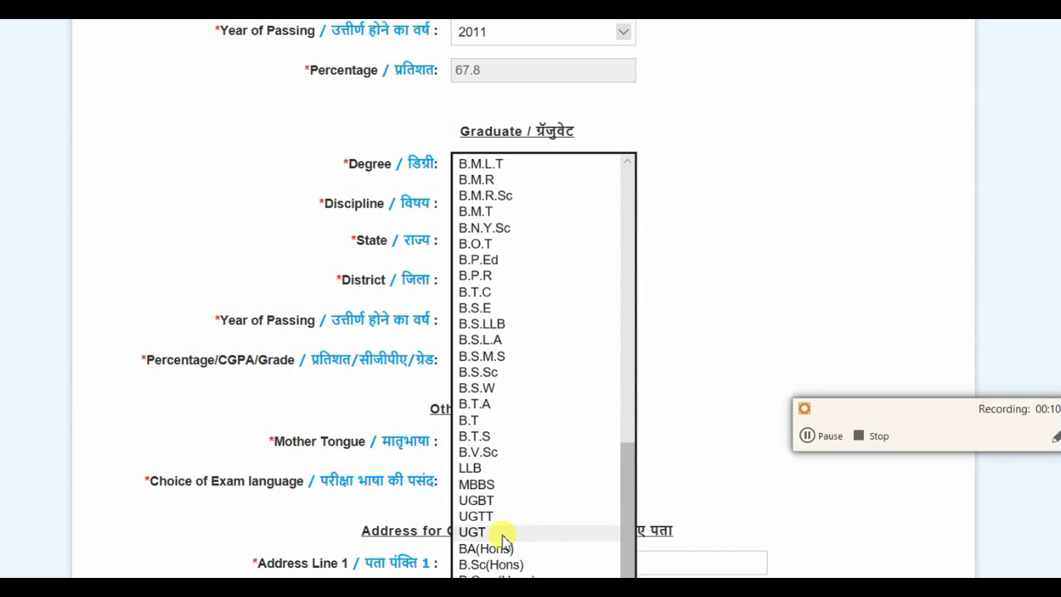
scroll(502, 539, up, 10)
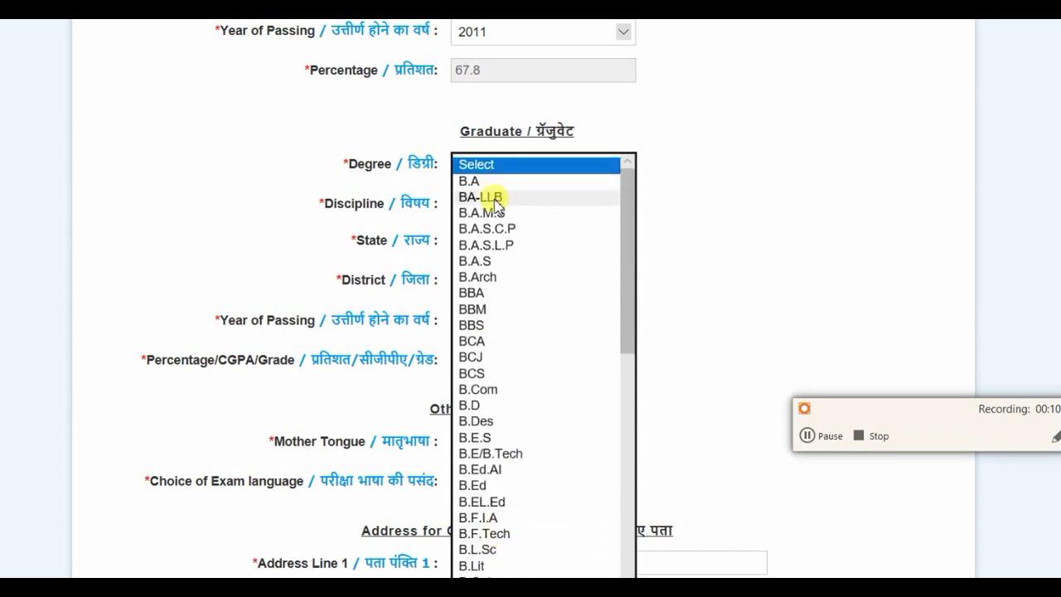
scroll(497, 339, down, 2)
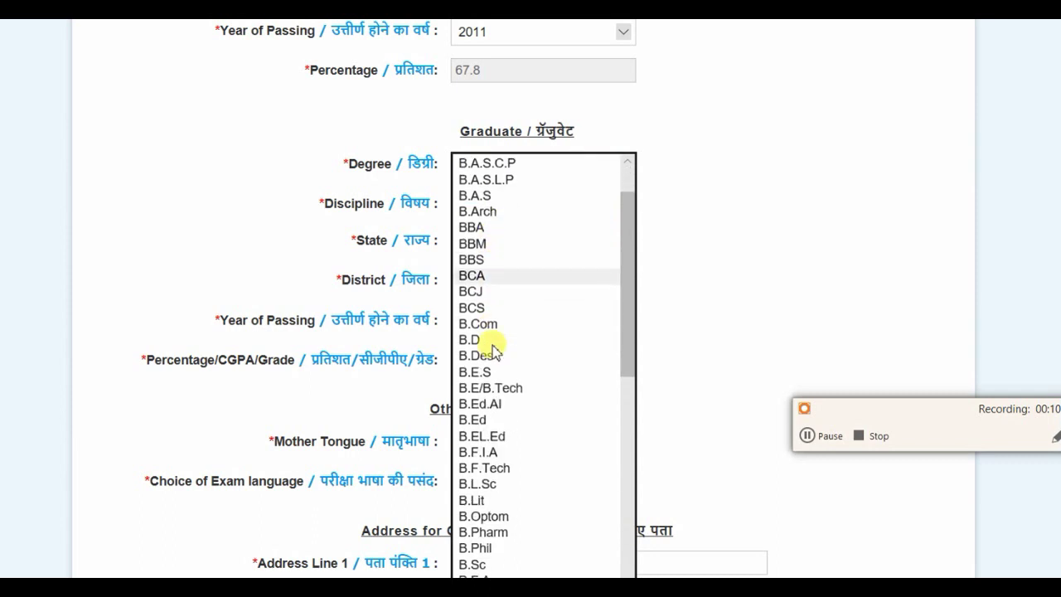
scroll(501, 324, down, 6)
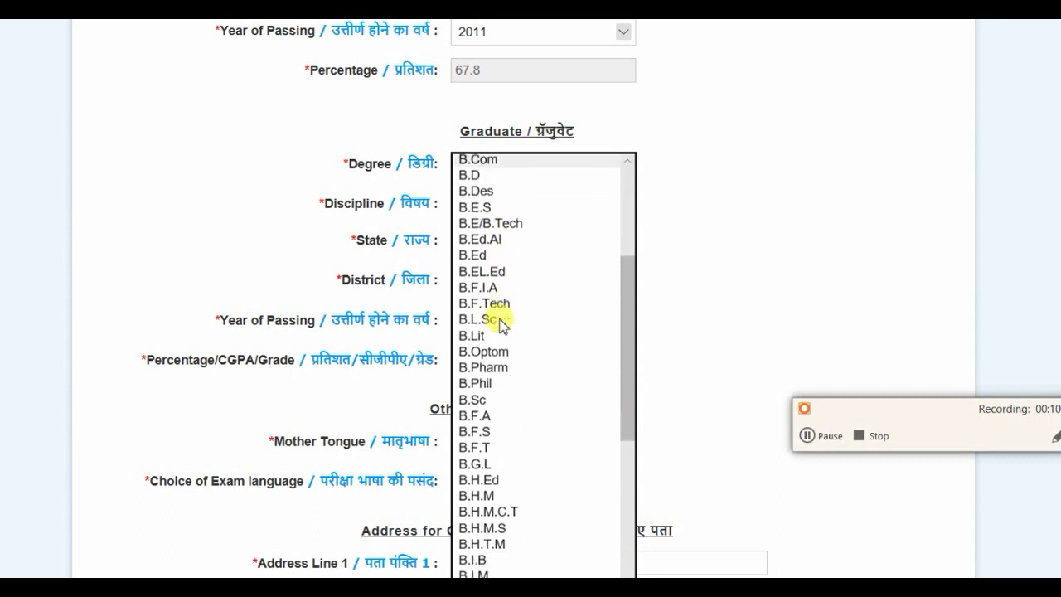
scroll(501, 325, down, 1)
click(485, 263)
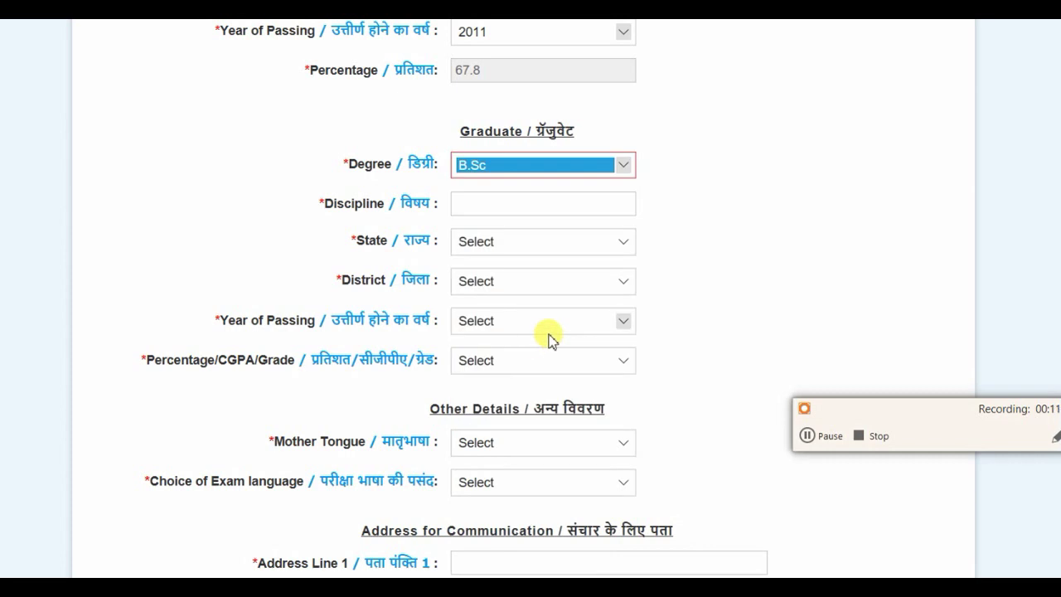
- Enter COMPUTER SCIENCE as the graduate discipline, with a space between the two words
click(514, 206)
text(COMPUTERScIENCE)
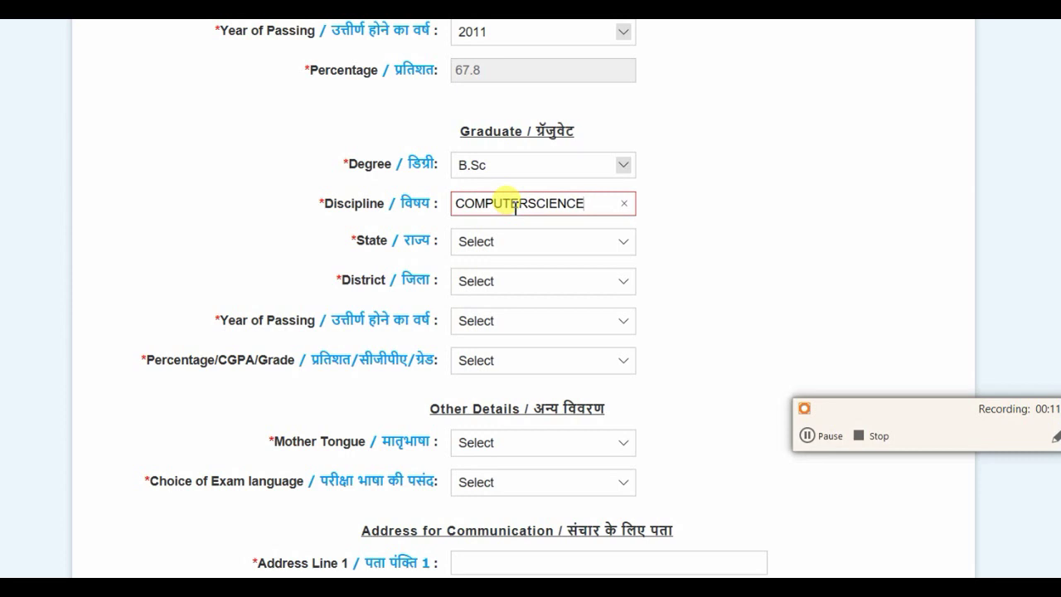
key(Left)
key(Left)
key(Left)
key(Left)
key(Left)
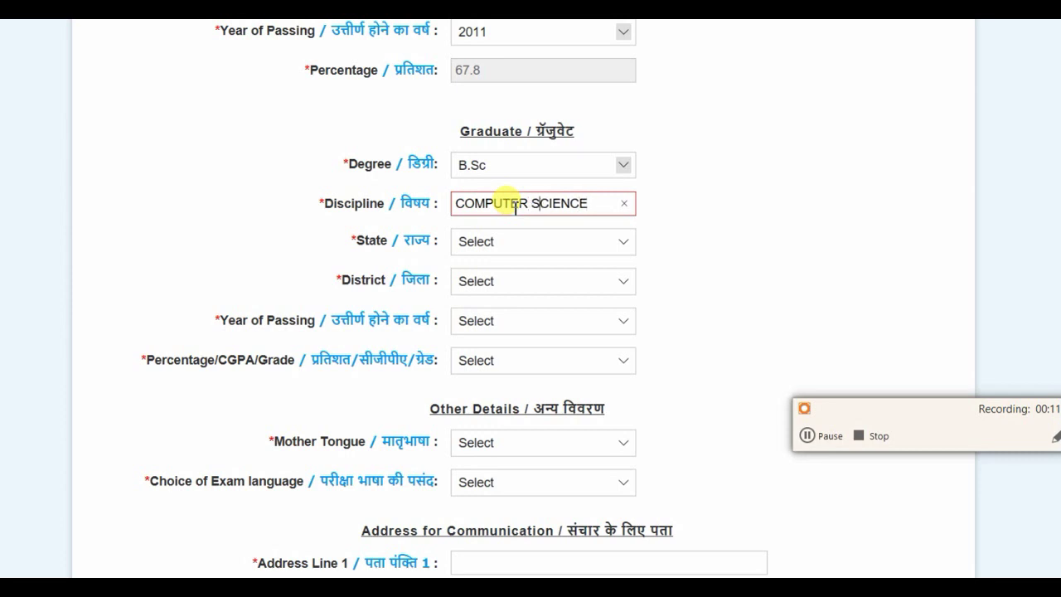
- Set the graduate state to Uttar Pradesh and the district to Varanasi
click(527, 248)
scroll(596, 488, down, 3)
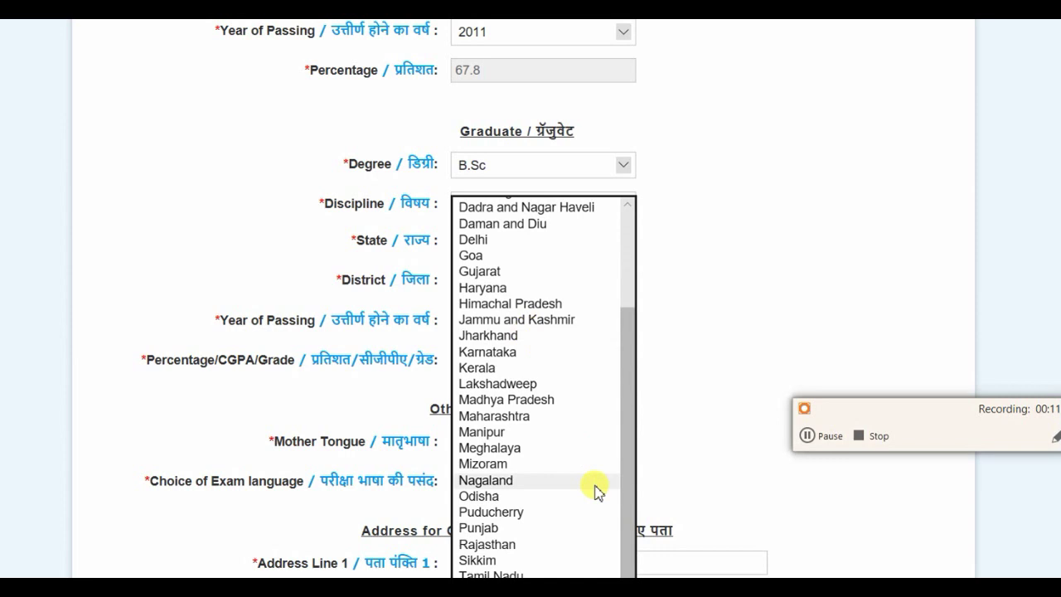
click(503, 414)
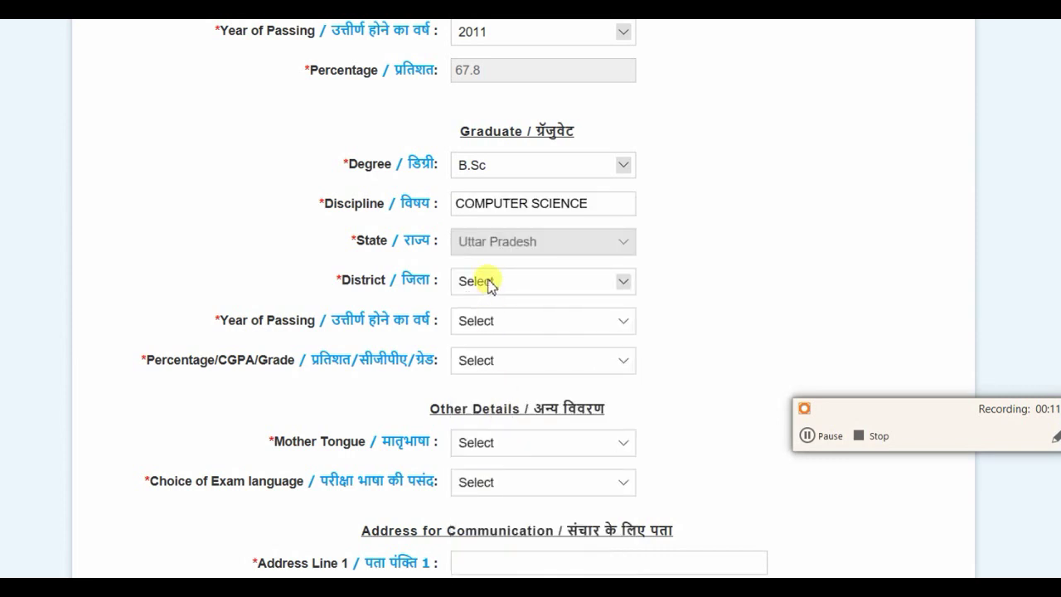
click(490, 291)
scroll(522, 530, down, 10)
scroll(522, 530, down, 5)
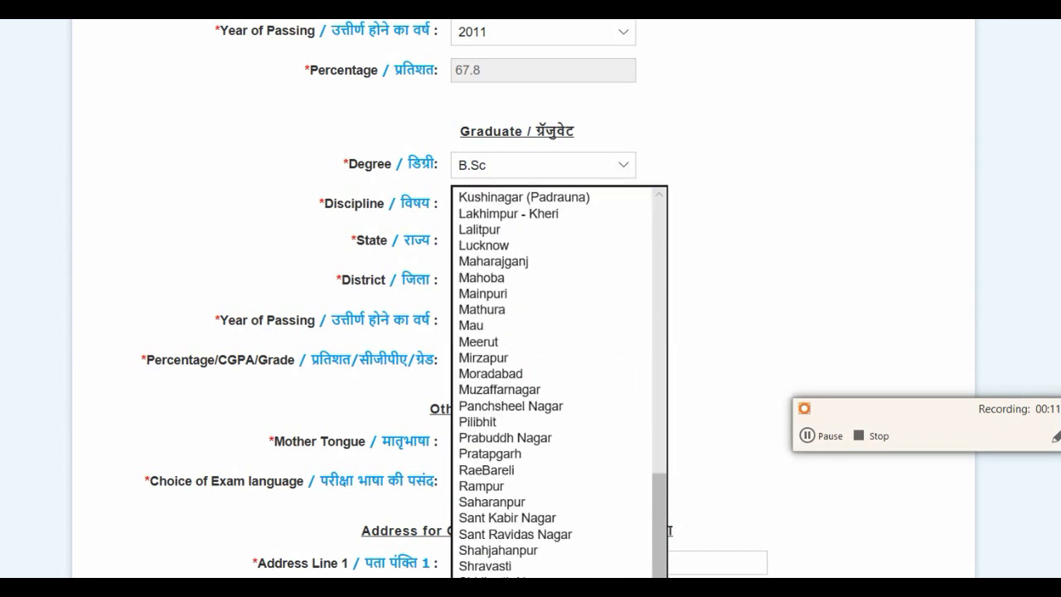
click(508, 455)
- Set the graduate year of passing to 2015
click(509, 320)
scroll(507, 447, down, 1)
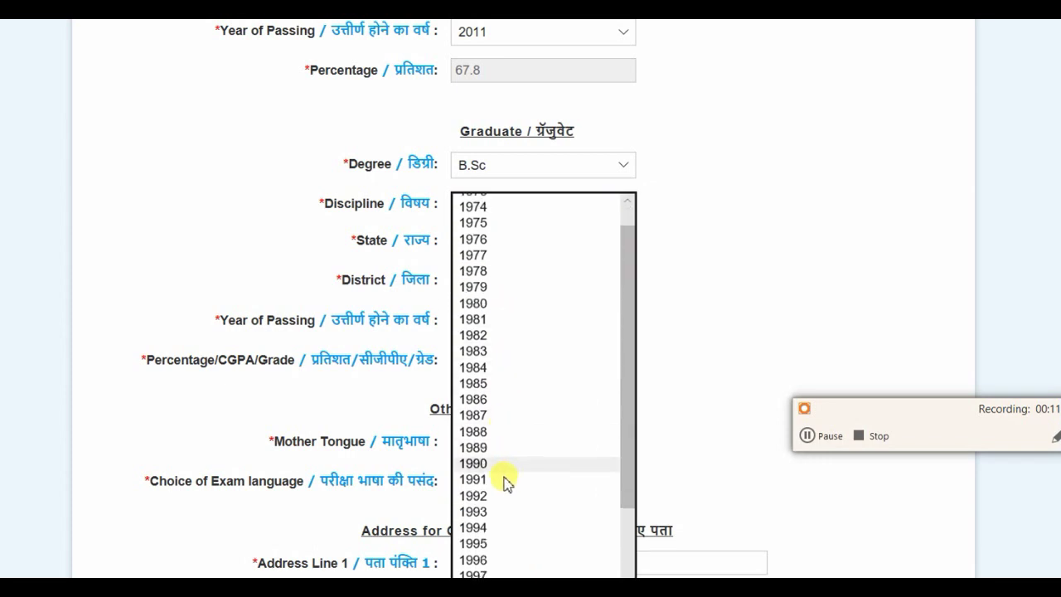
scroll(489, 513, down, 2)
scroll(480, 340, up, 2)
scroll(486, 321, up, 2)
scroll(486, 332, down, 6)
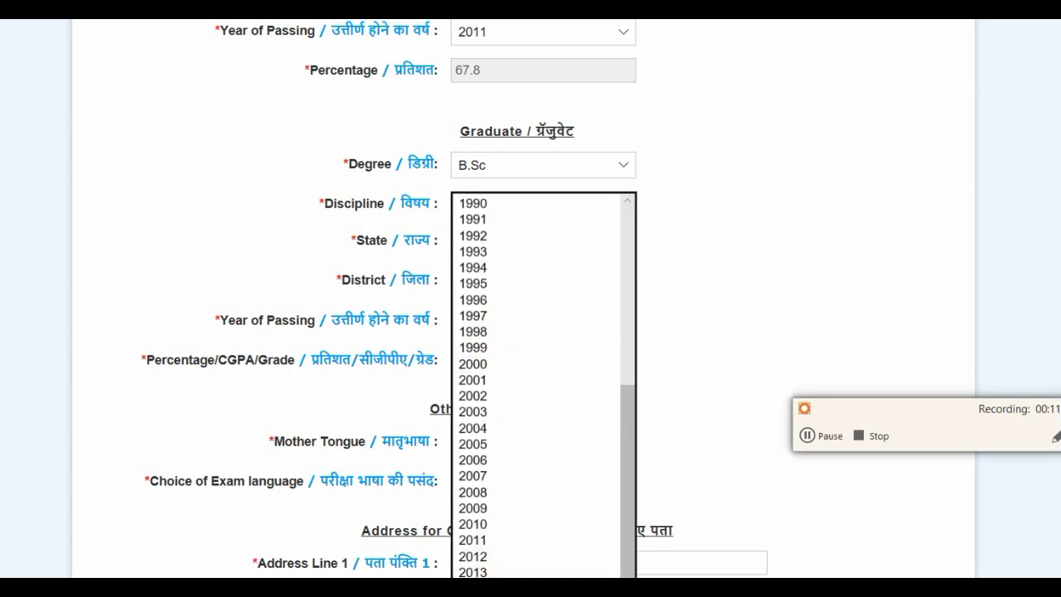
scroll(542, 414, down, 4)
click(577, 390)
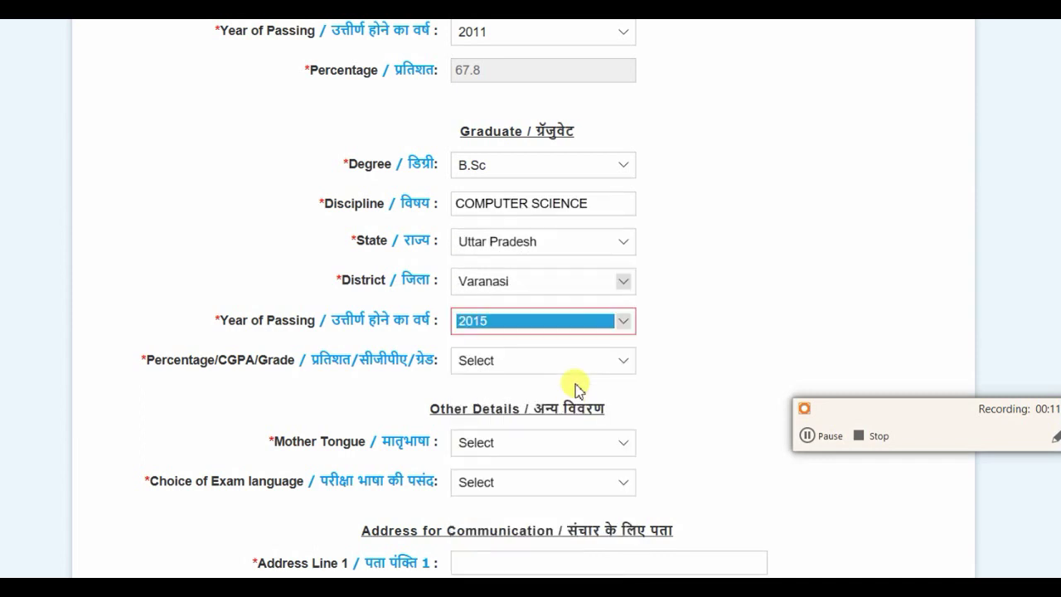
- Choose Percentage as the graduate result type and enter 61.27
click(575, 361)
click(534, 375)
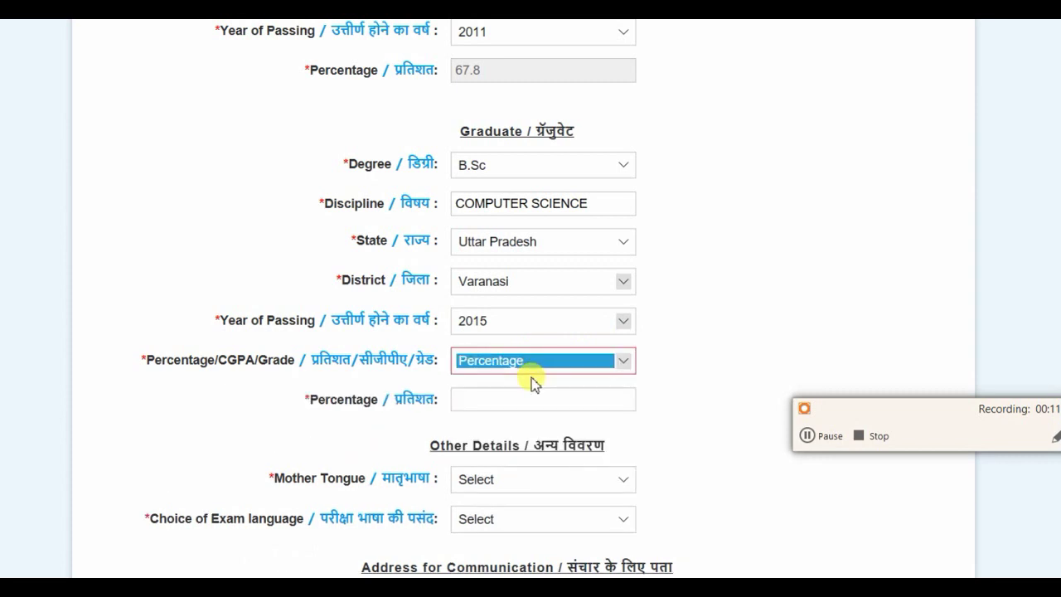
click(542, 406)
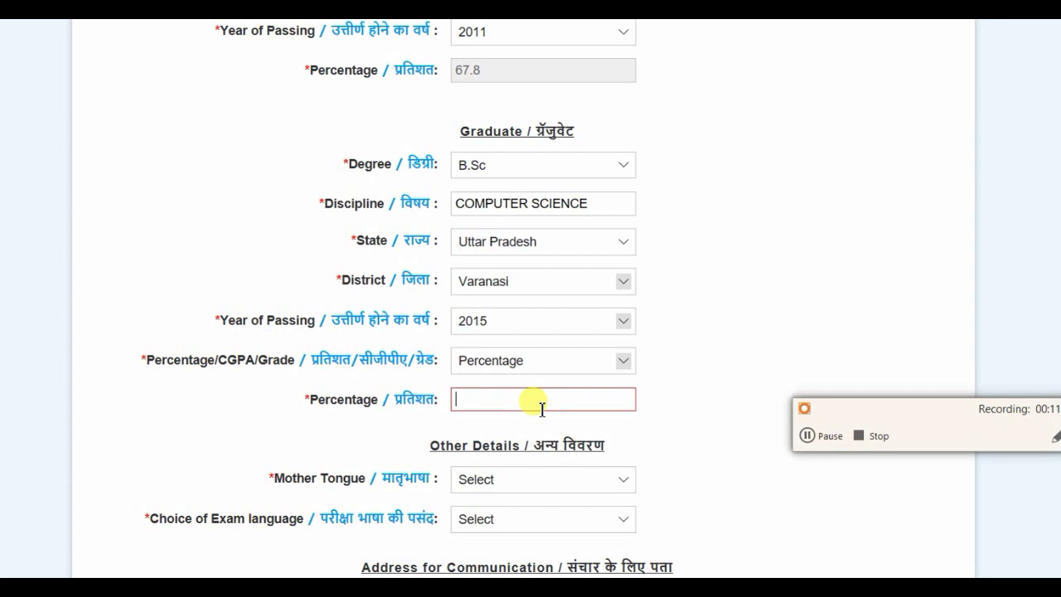
text(61.27)
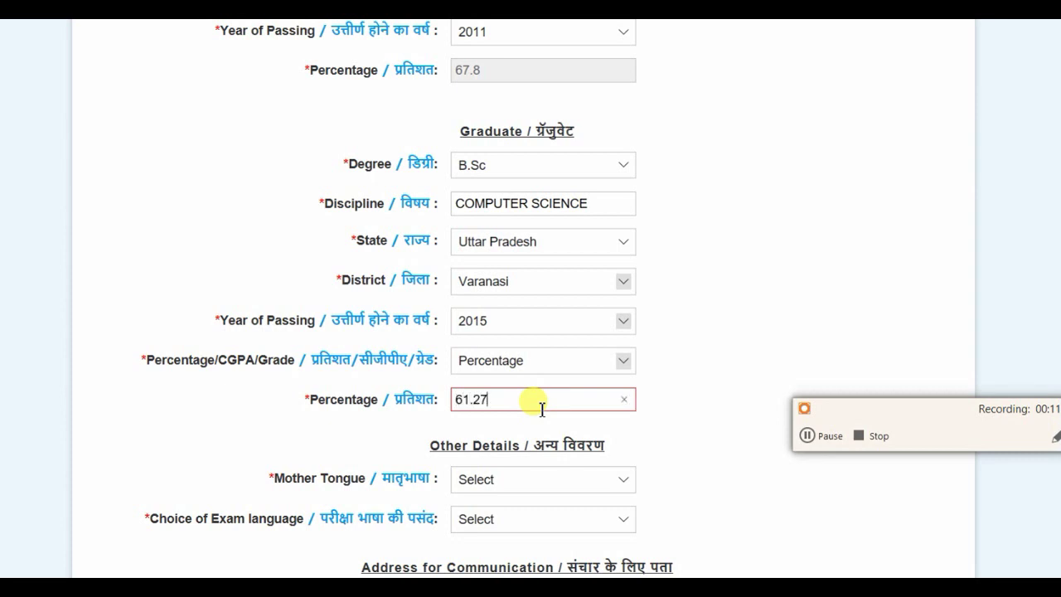
- Set the mother tongue to Hindi and the choice of exam language to English
click(526, 484)
scroll(516, 473, down, 6)
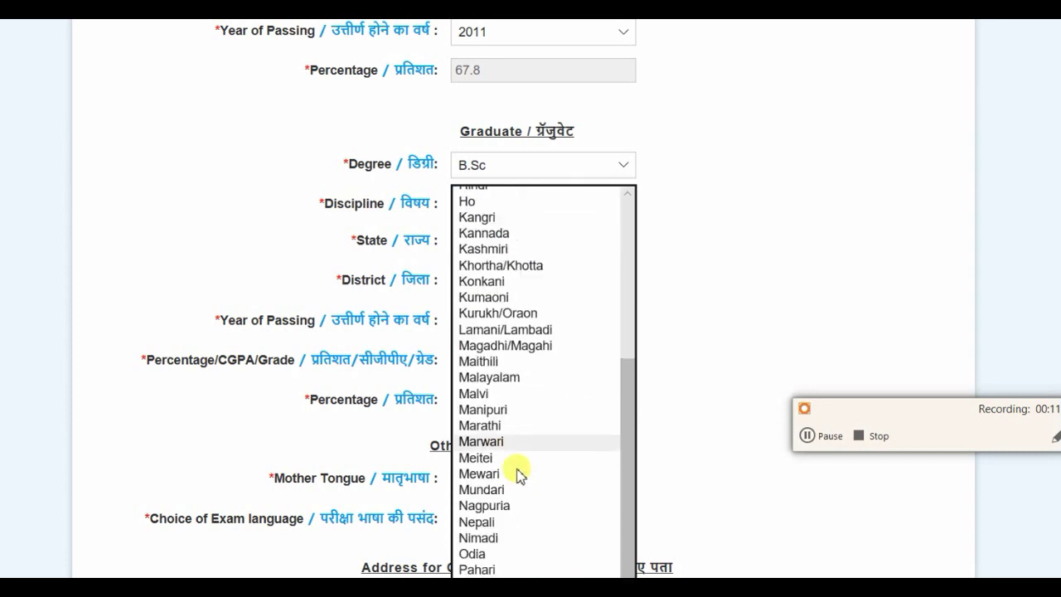
scroll(522, 514, up, 2)
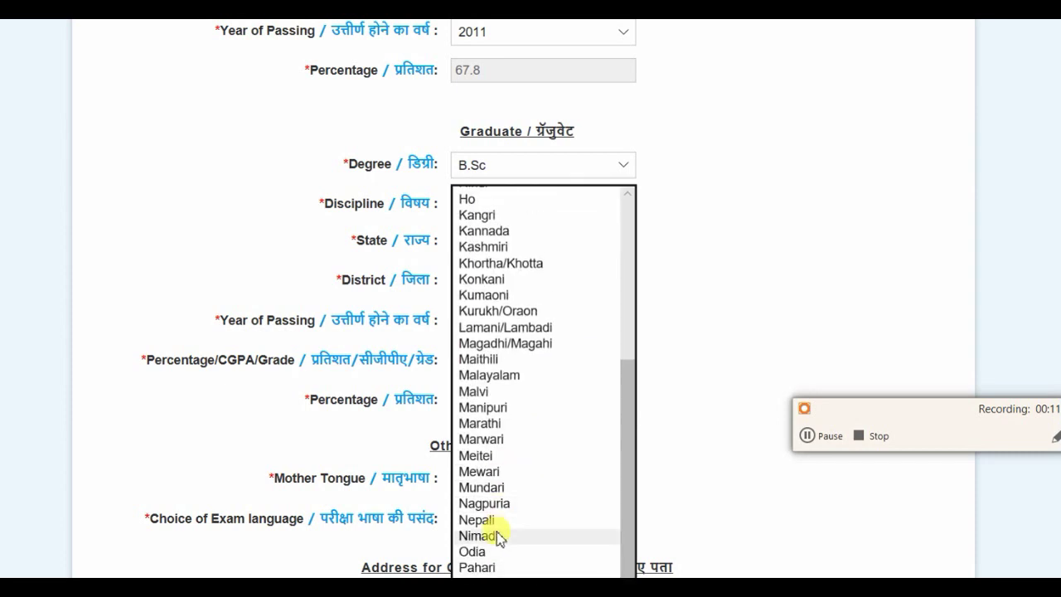
scroll(497, 535, up, 3)
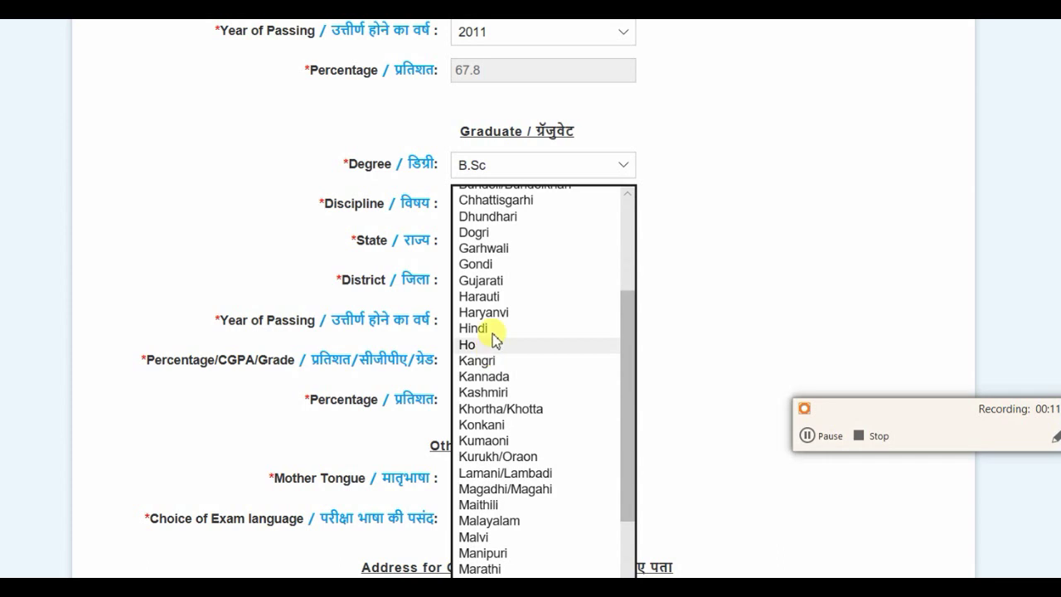
click(489, 330)
scroll(547, 356, down, 2)
click(553, 318)
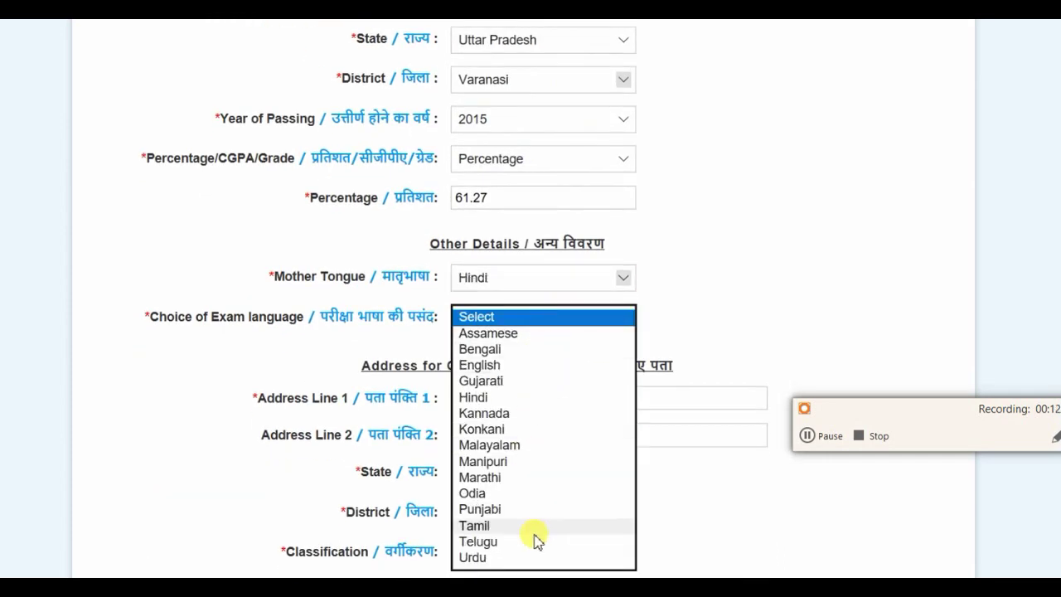
click(507, 365)
- Fill in Address Line 1 of the communication address with the previously used street address
scroll(688, 332, down, 2)
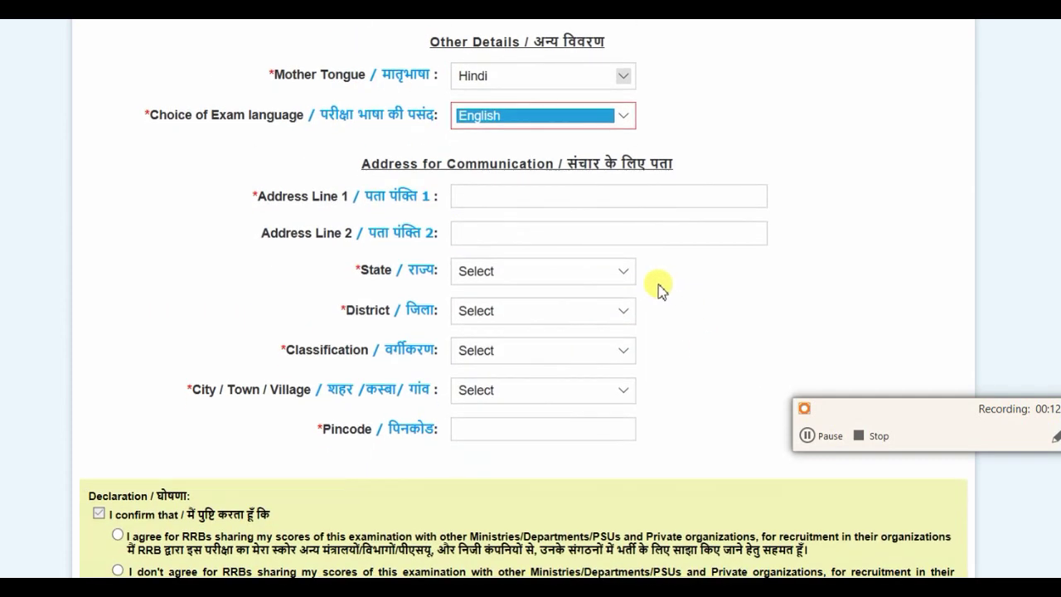
scroll(661, 290, down, 1)
click(746, 94)
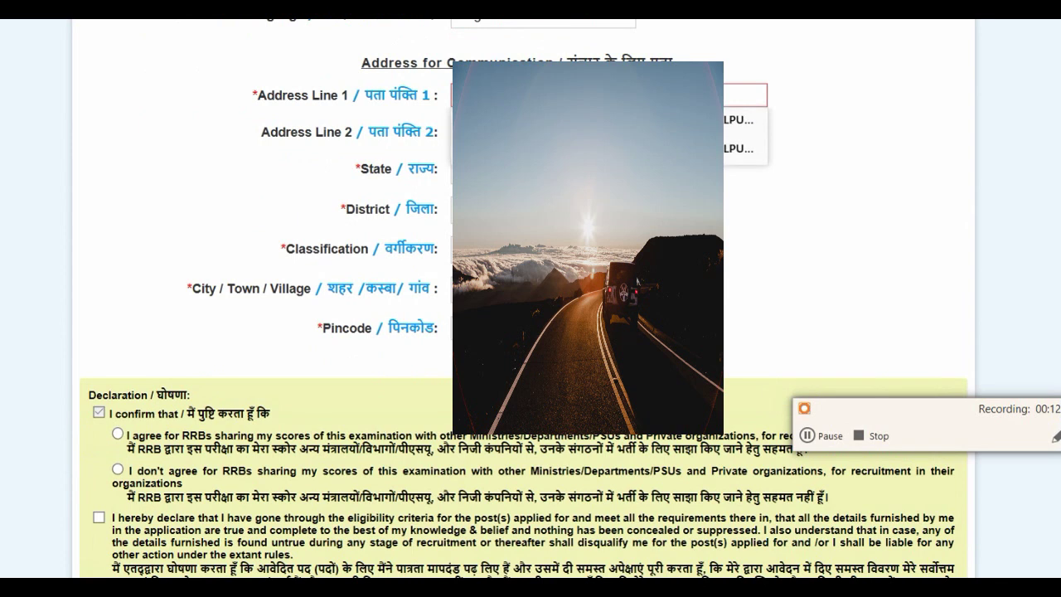
click(738, 120)
click(746, 132)
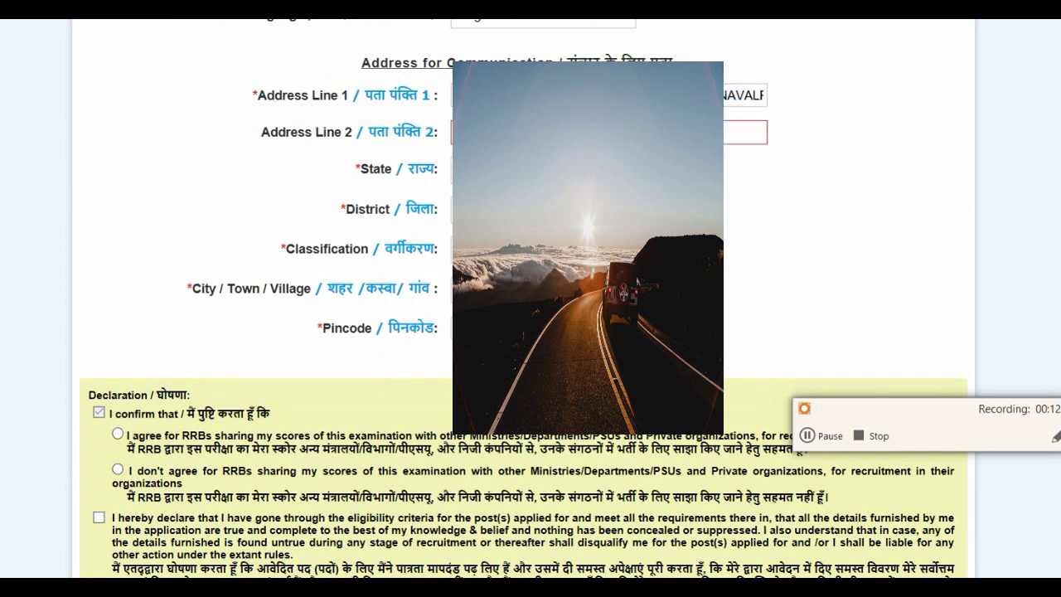
- Shorten the Address Line 1 entry and fill in Address Line 2 of the communication address
click(663, 187)
click(737, 94)
key(BackSpace)
key(BackSpace)
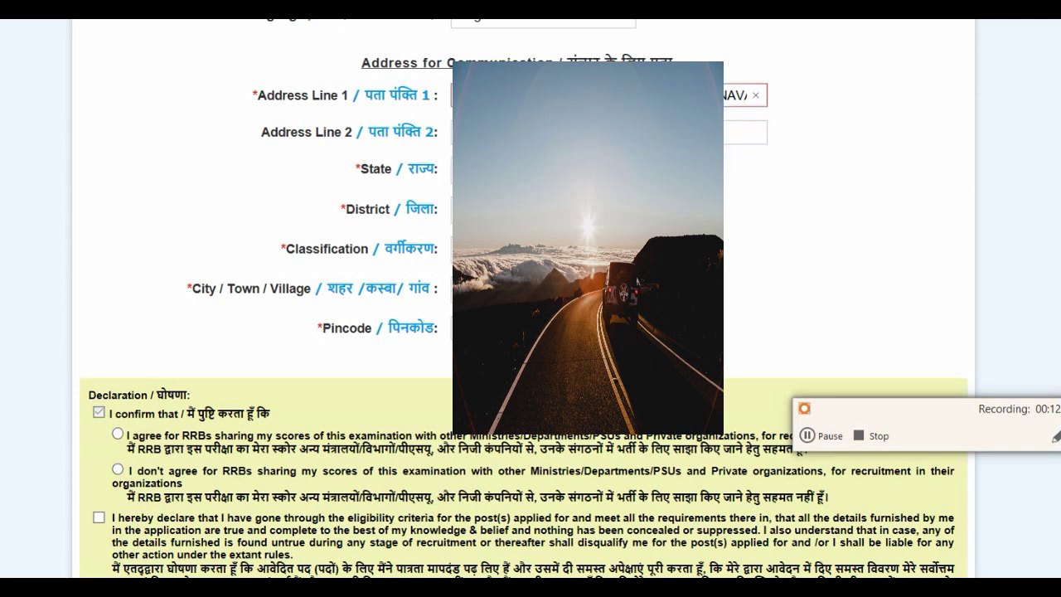
drag(738, 94, 723, 97)
key(BackSpace)
click(746, 132)
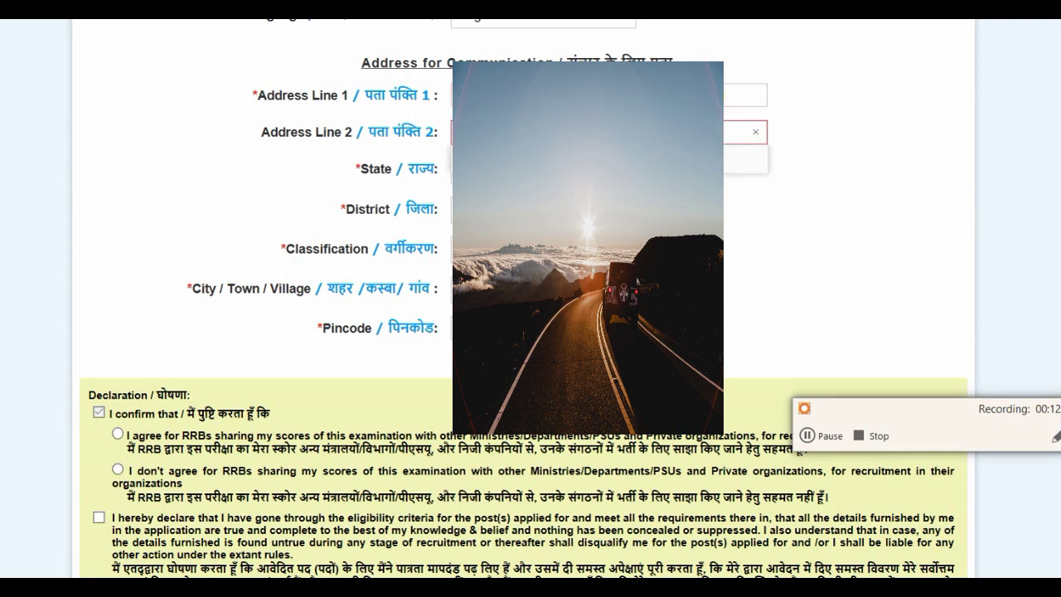
key(Tab)
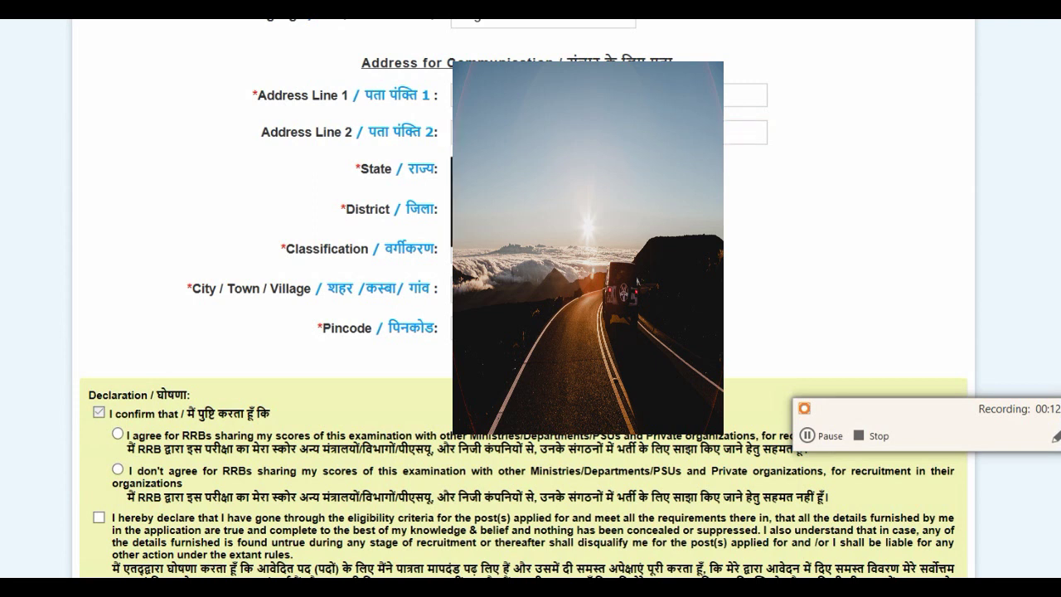
- Choose the state, district, classification and city of the communication address and enter its pincode
key(alt+Down)
key(Return)
key(Tab)
key(alt+Down)
scroll(545, 535, down, 10)
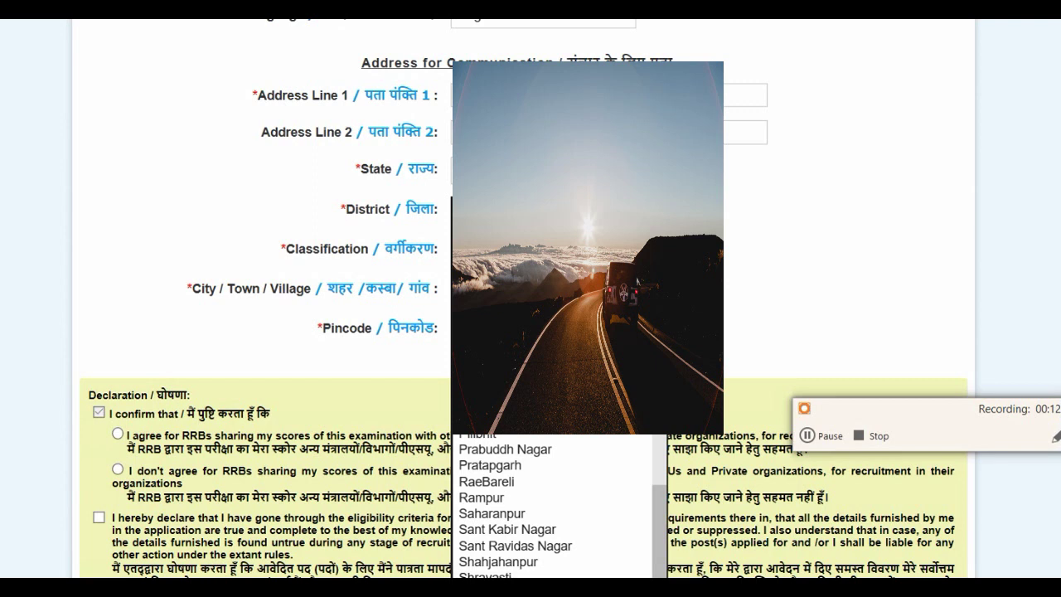
key(Return)
key(Tab)
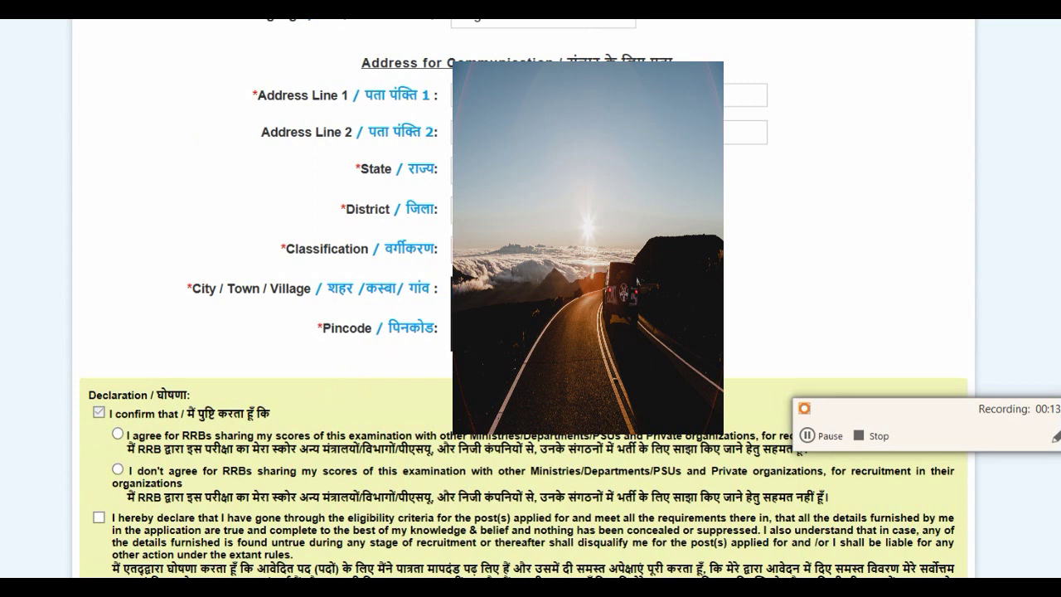
key(Tab)
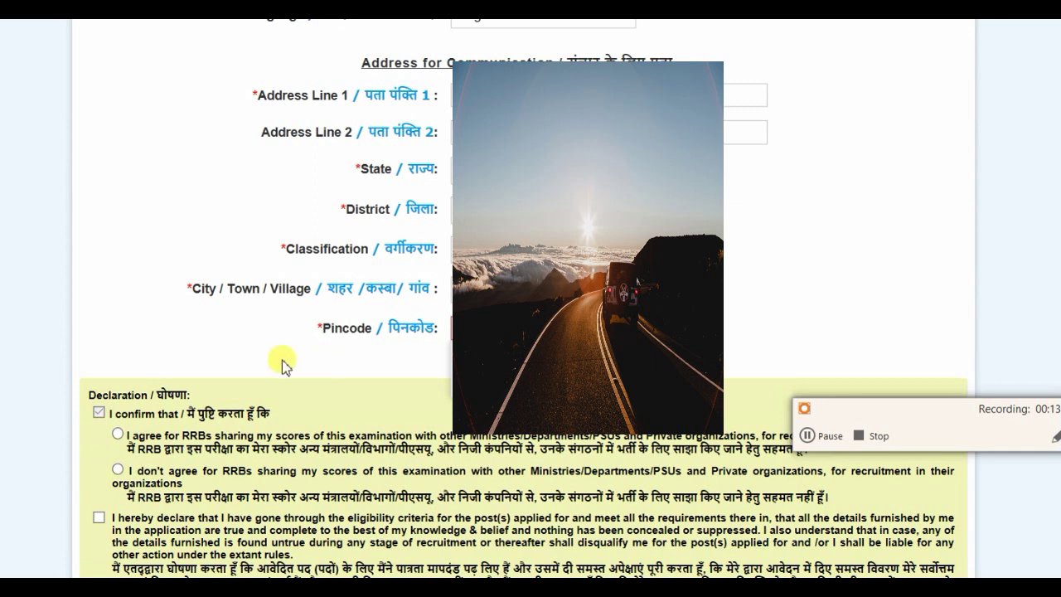
- Agree to RRBs sharing the exam scores, accept the eligibility declaration and continue to the photograph upload page
click(118, 433)
click(99, 517)
scroll(530, 331, down, 1)
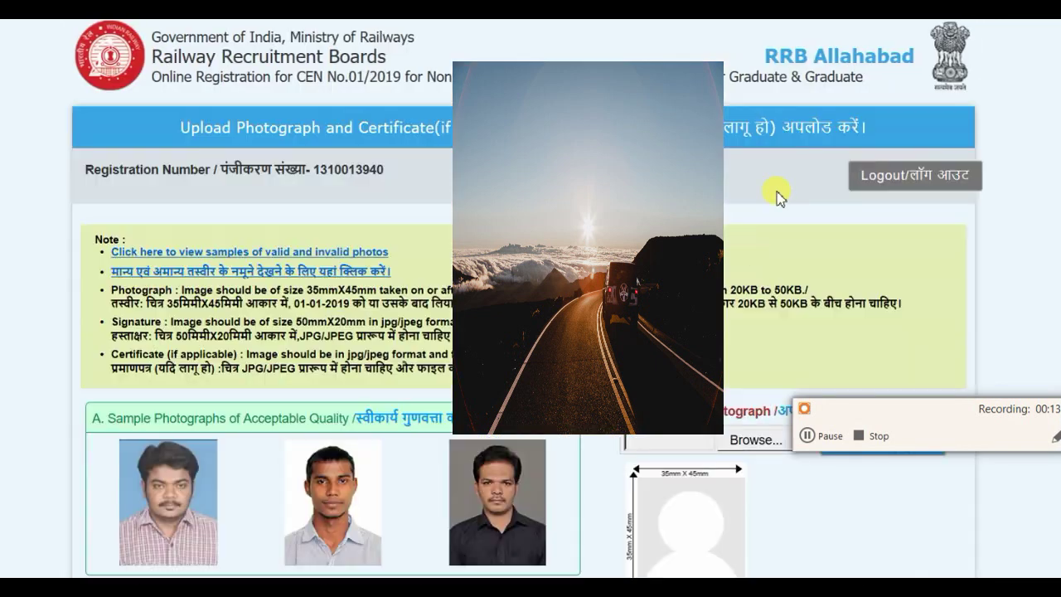
- Upload the image file wwwqqq as the applicant's photograph
scroll(775, 194, down, 3)
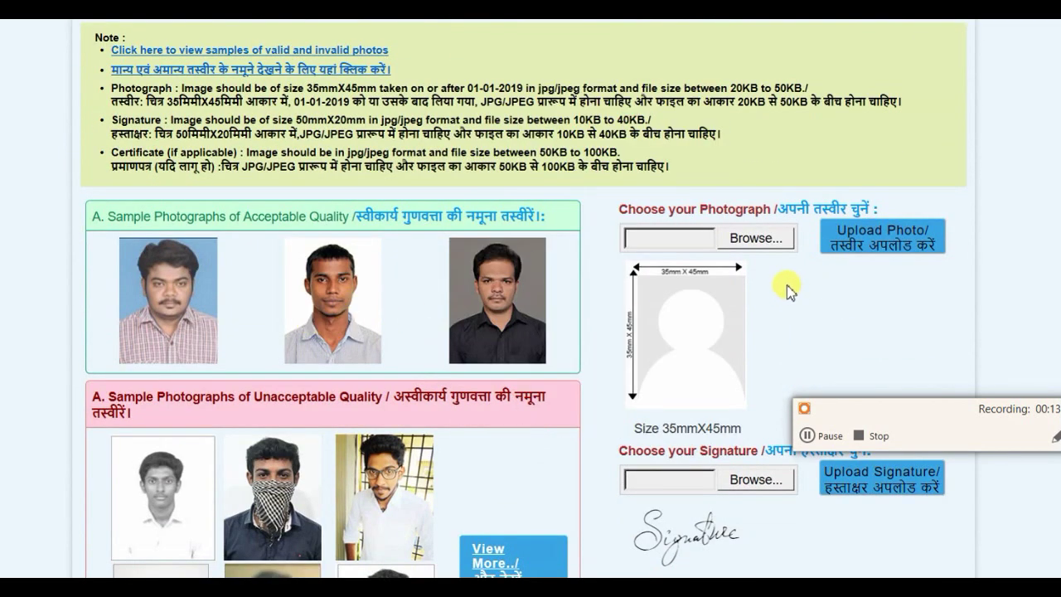
click(767, 238)
click(74, 228)
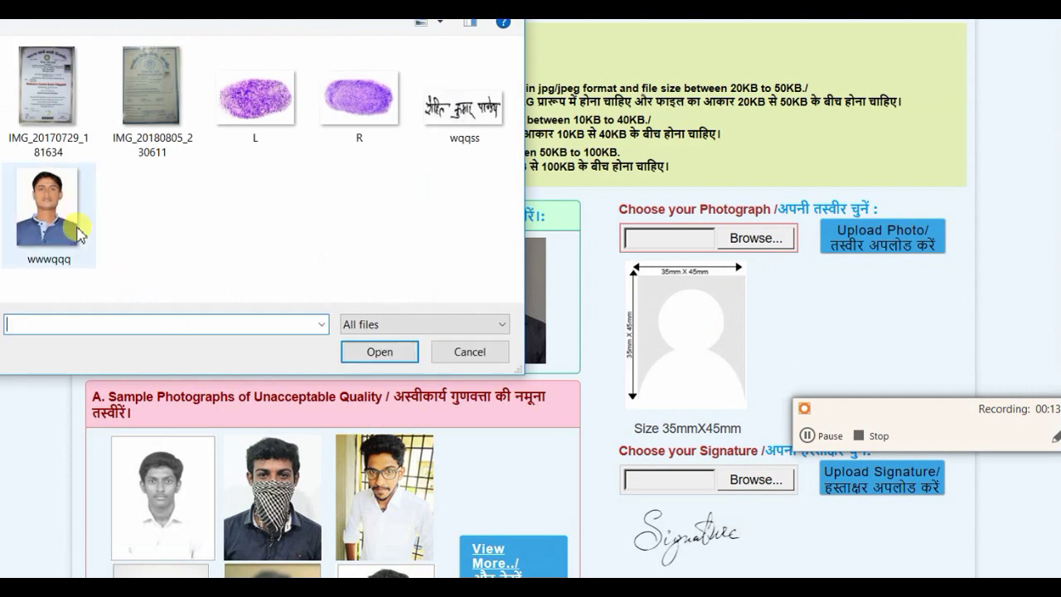
click(357, 351)
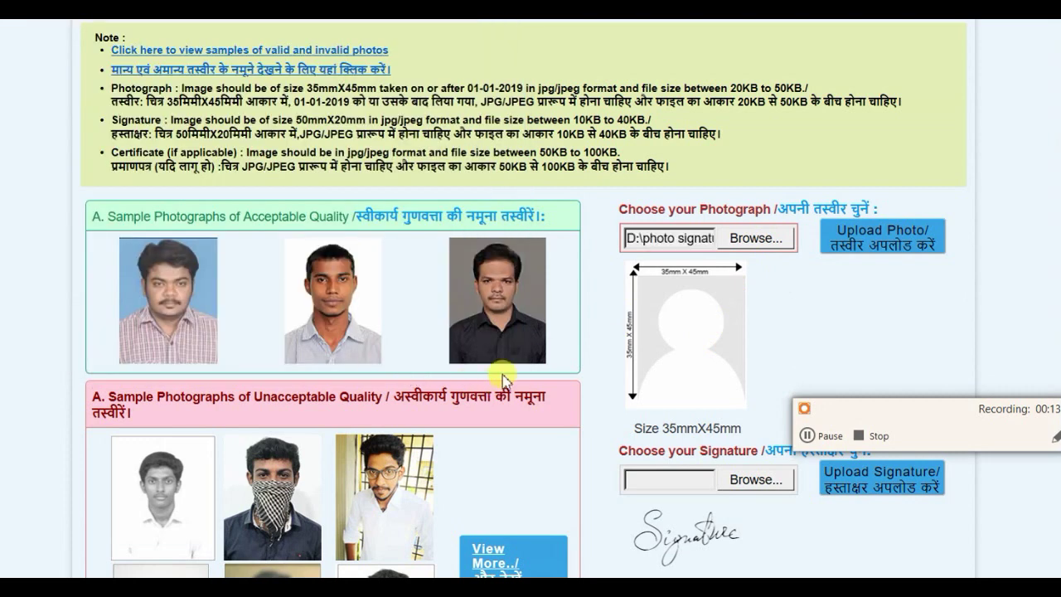
scroll(536, 373, down, 1)
click(923, 154)
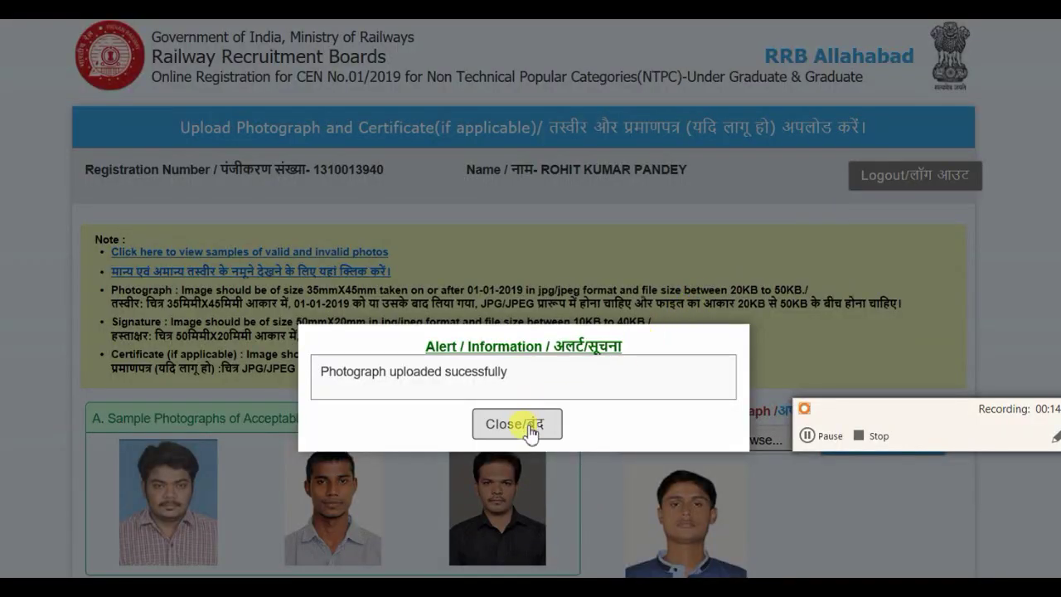
click(517, 424)
- Upload the image file wqqss as the applicant's signature and submit the application
scroll(528, 426, down, 5)
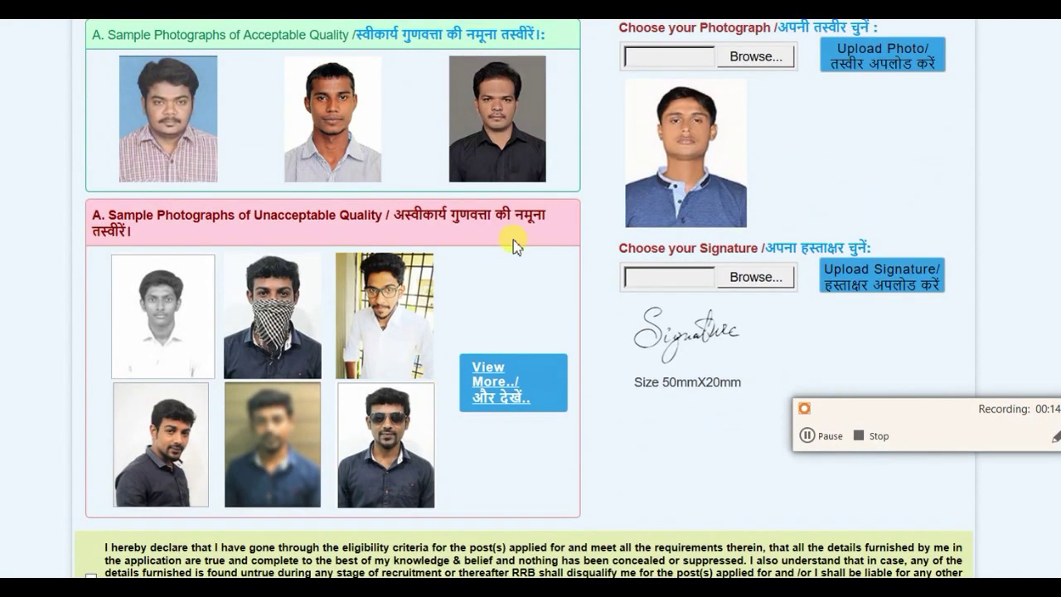
click(779, 276)
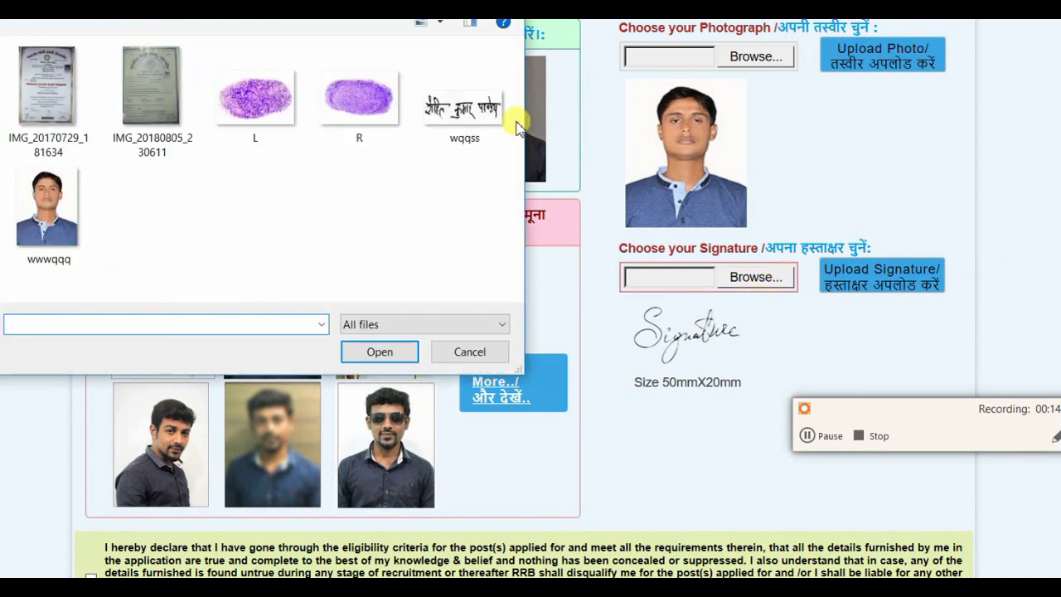
click(502, 131)
click(380, 352)
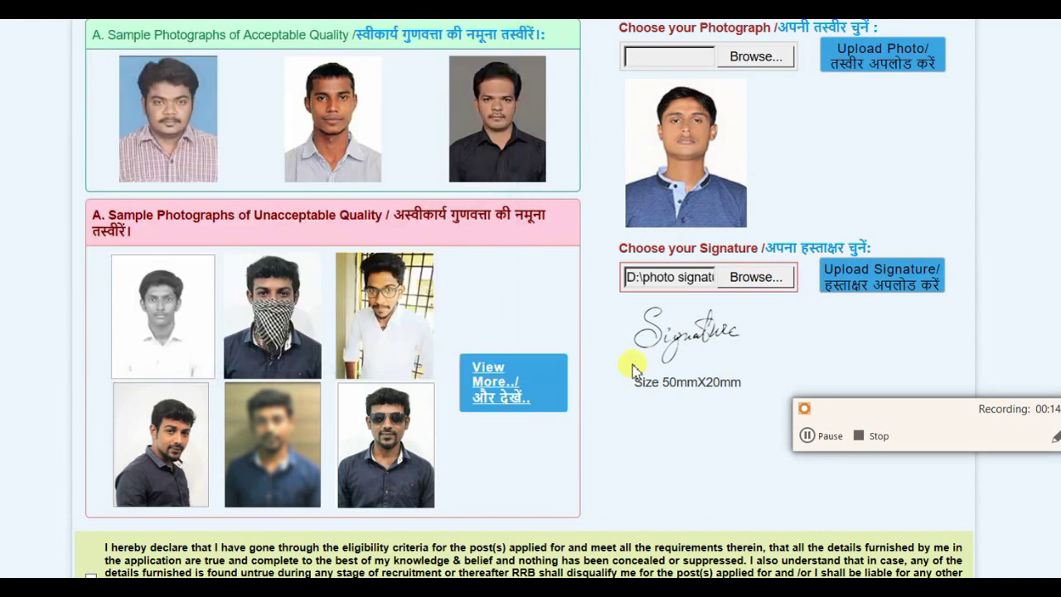
click(828, 274)
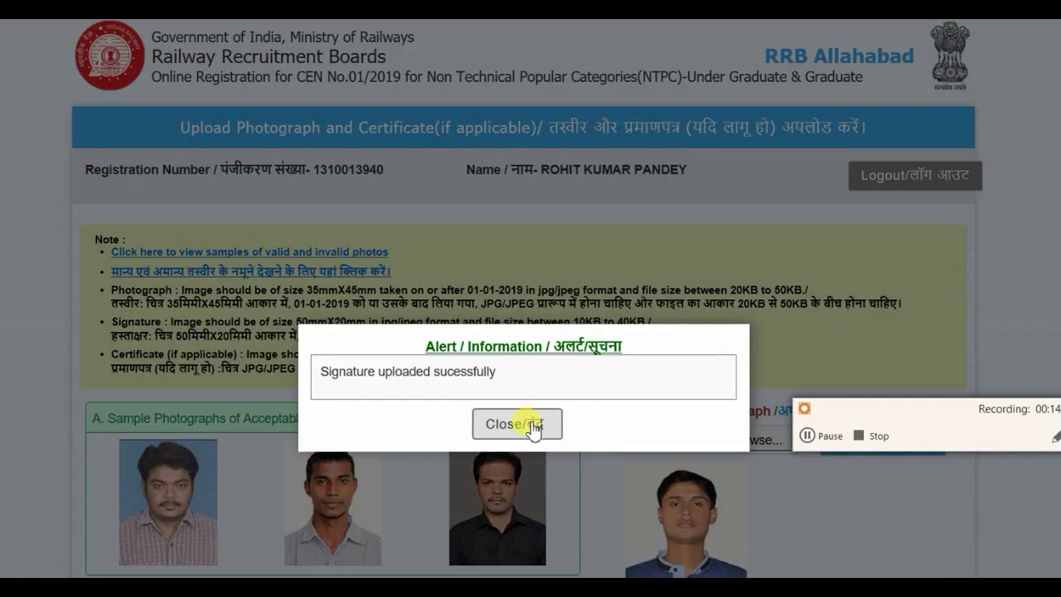
click(522, 422)
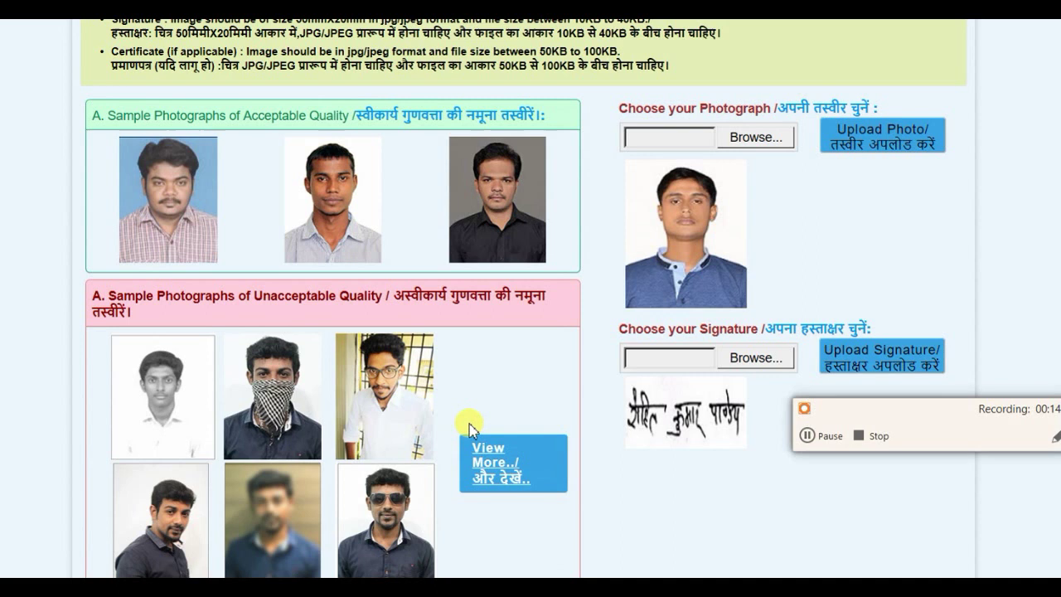
scroll(464, 431, down, 1)
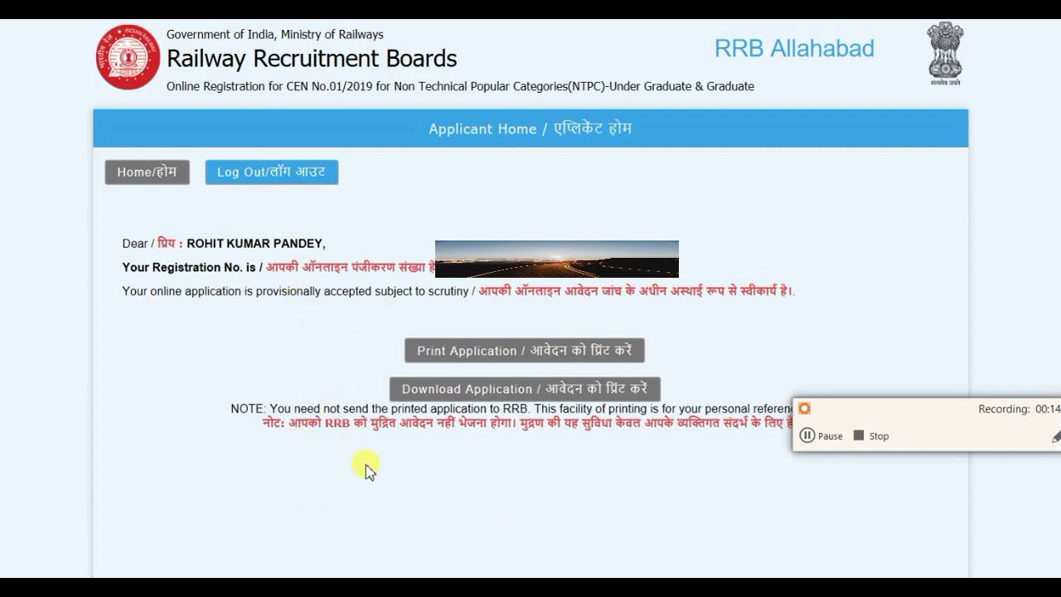
- Print the submitted application to a PDF in the "online form submitted" folder, with "llhabad graduate" in the file name
click(487, 365)
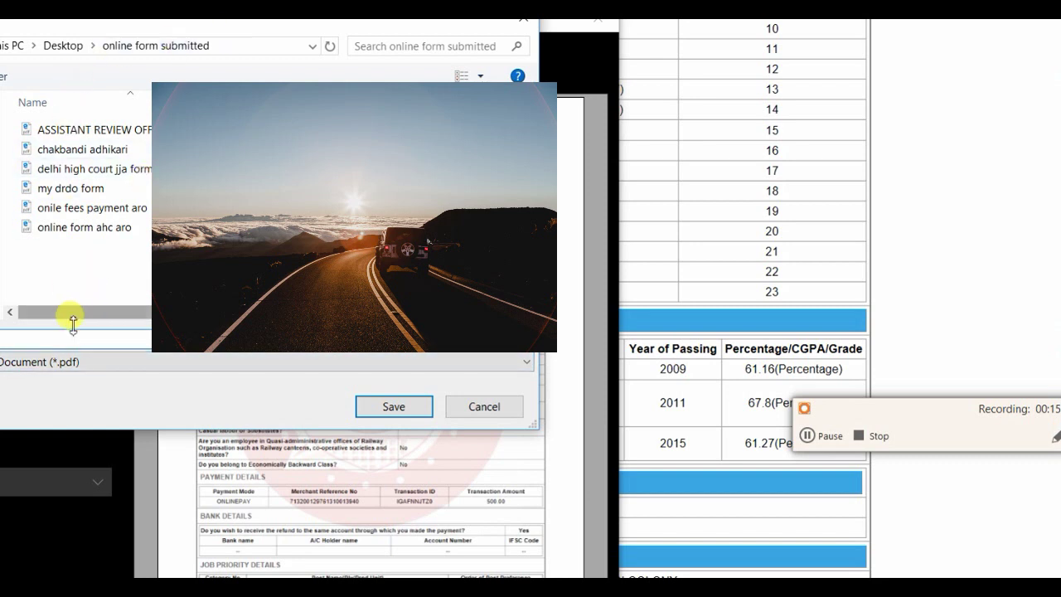
click(73, 333)
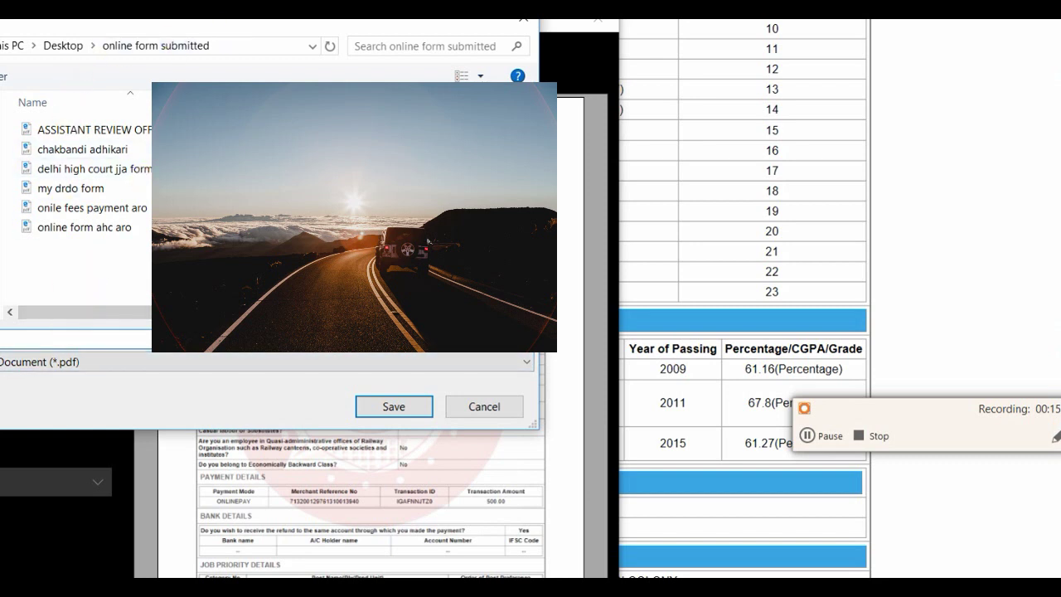
text(llhabad graduate)
click(369, 412)
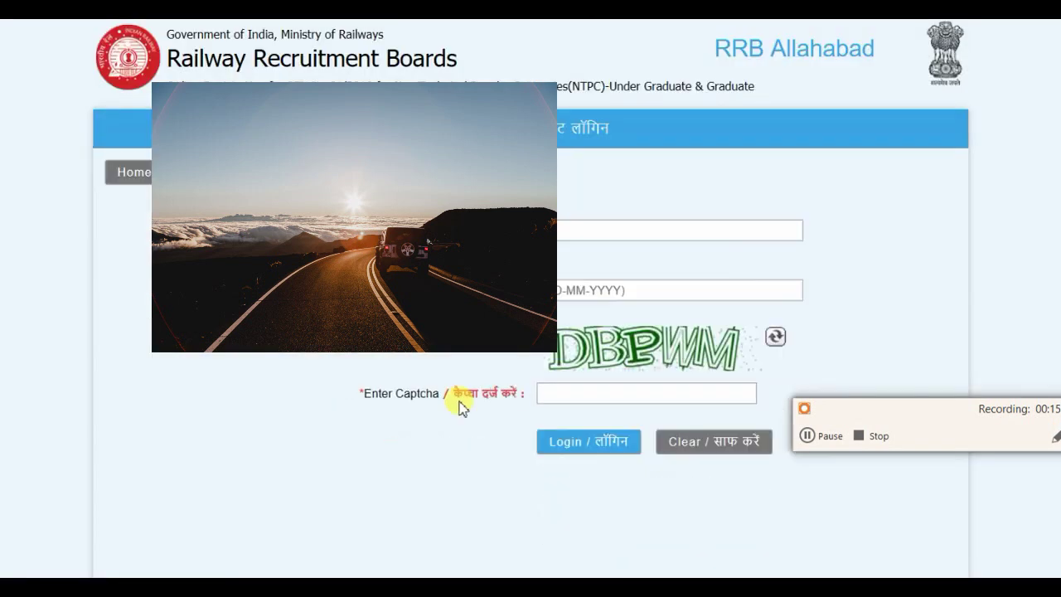
click(559, 231)
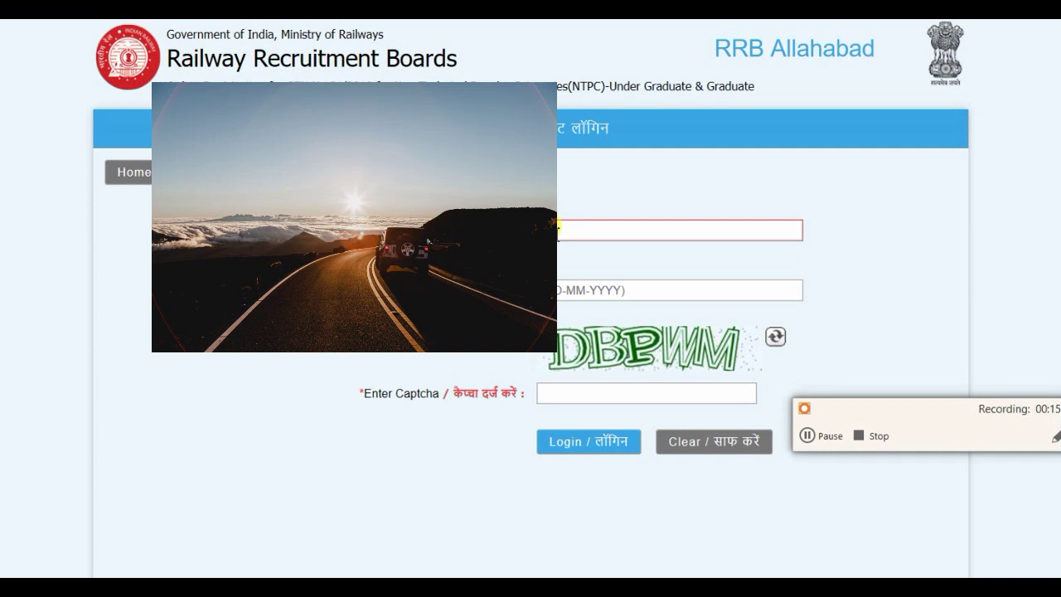
click(806, 435)
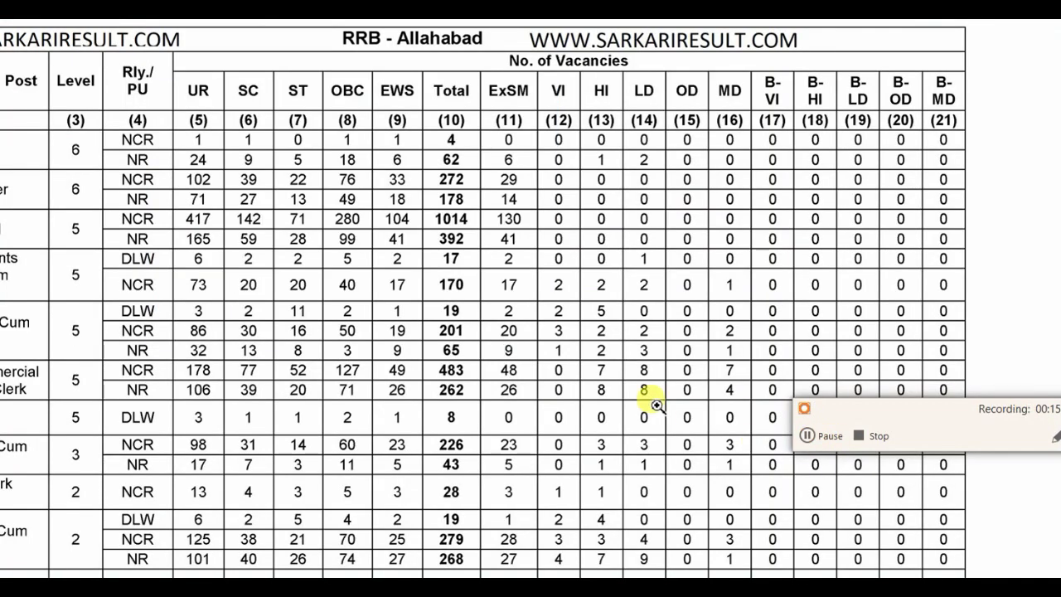